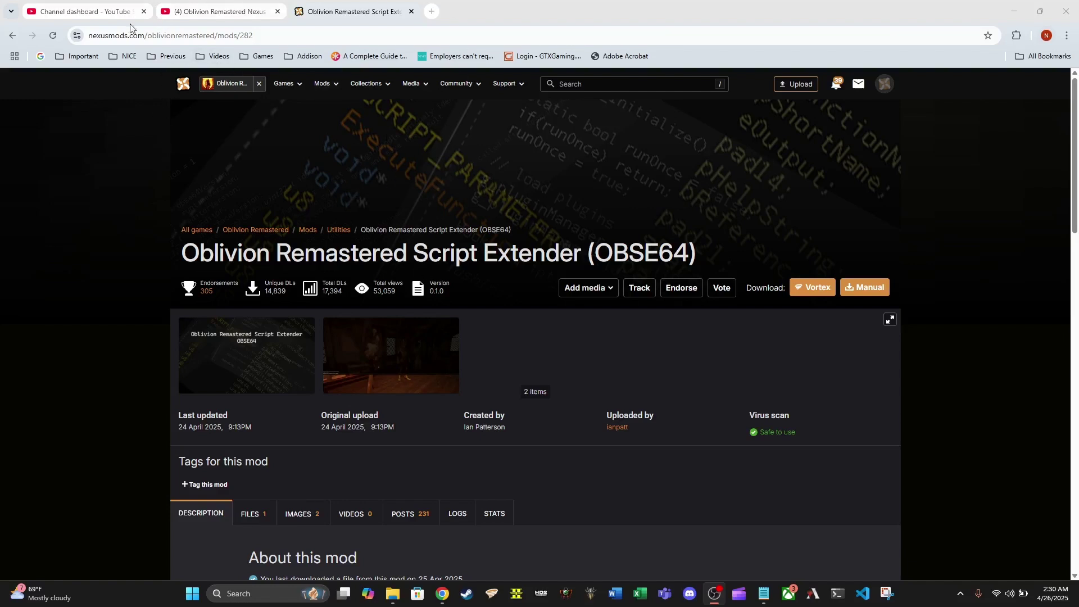
Expand the Requirements section on the OBSE64 mod page.
{"action": "scroll", "coordinate": [415, 256], "scroll_direction": "down", "scroll_amount": 3}
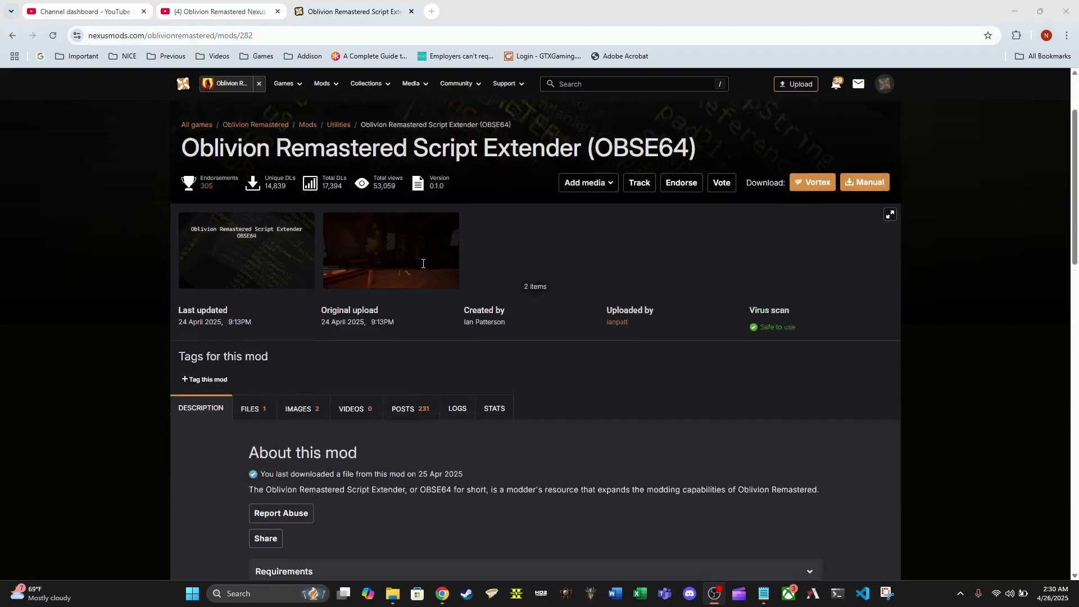
{"action": "scroll", "coordinate": [512, 264], "scroll_direction": "up", "scroll_amount": 2}
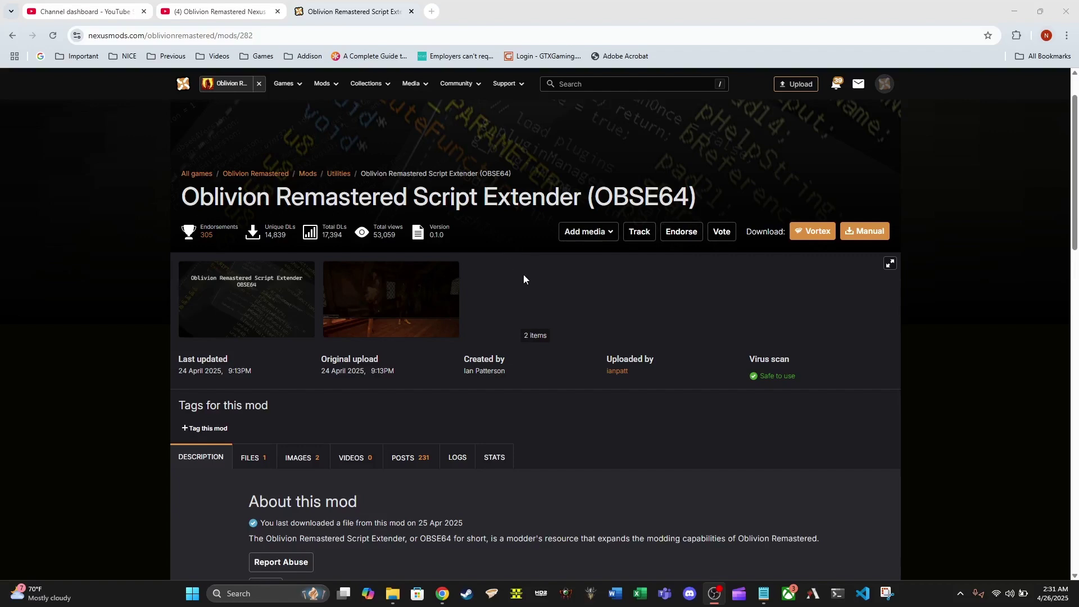
{"action": "scroll", "coordinate": [524, 283], "scroll_direction": "down", "scroll_amount": 7}
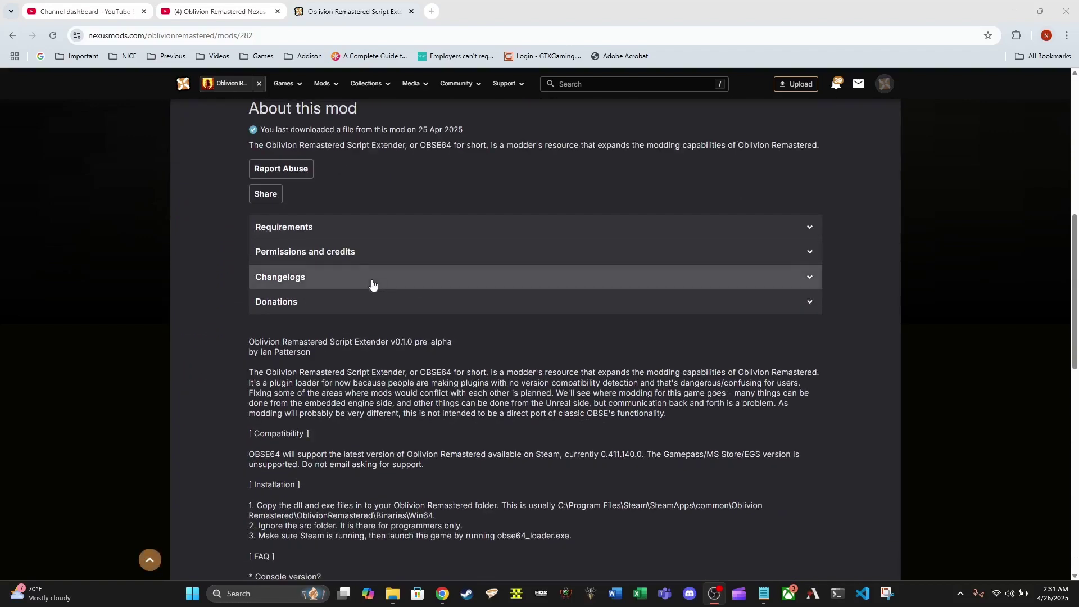
{"action": "left_click", "coordinate": [329, 231]}
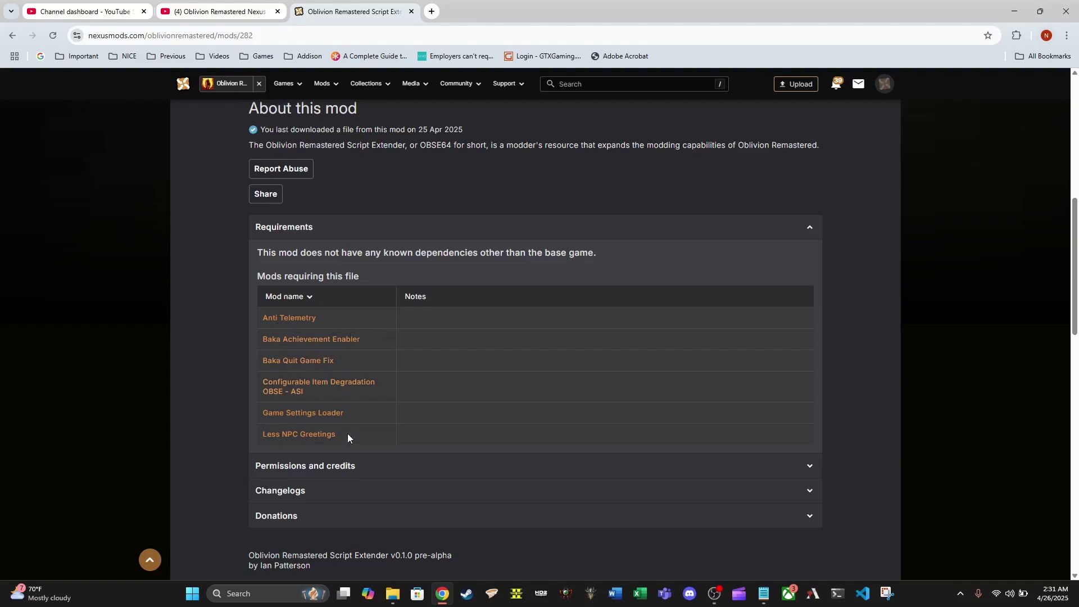
Read the installation notes, then view the Files tab listing main file OBSE64 0.1.0.
{"action": "scroll", "coordinate": [375, 406], "scroll_direction": "down", "scroll_amount": 1}
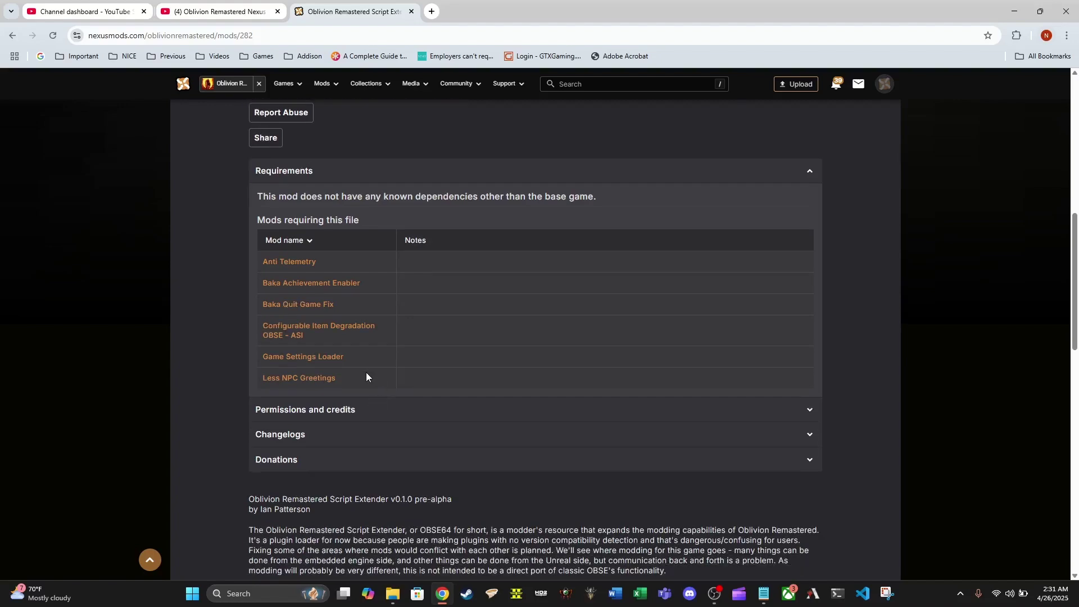
{"action": "scroll", "coordinate": [370, 372], "scroll_direction": "down", "scroll_amount": 6}
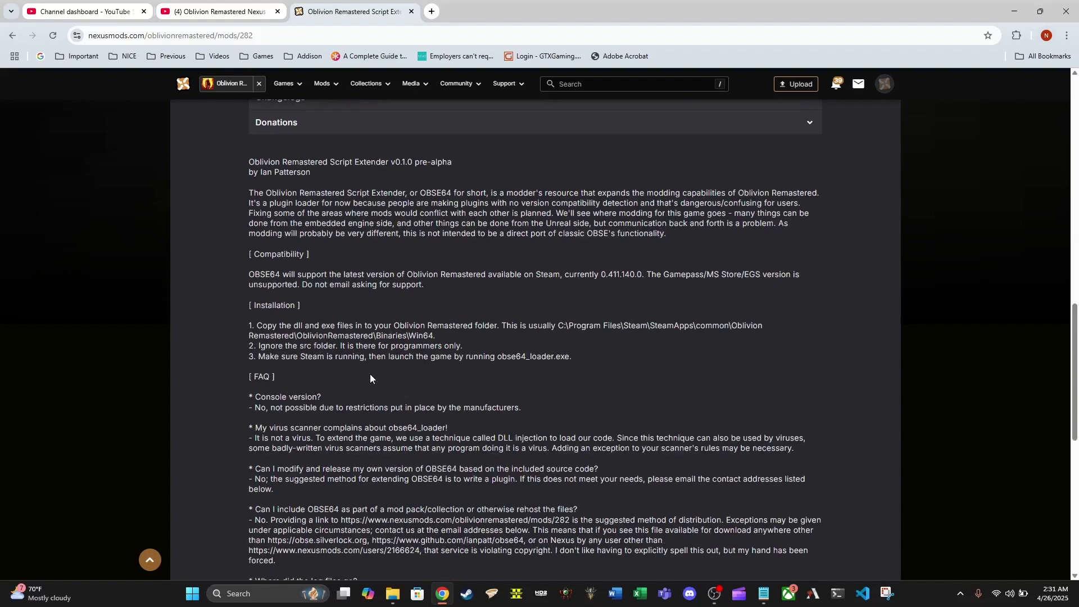
{"action": "scroll", "coordinate": [370, 373], "scroll_direction": "down", "scroll_amount": 4}
{"action": "scroll", "coordinate": [369, 373], "scroll_direction": "down", "scroll_amount": 1}
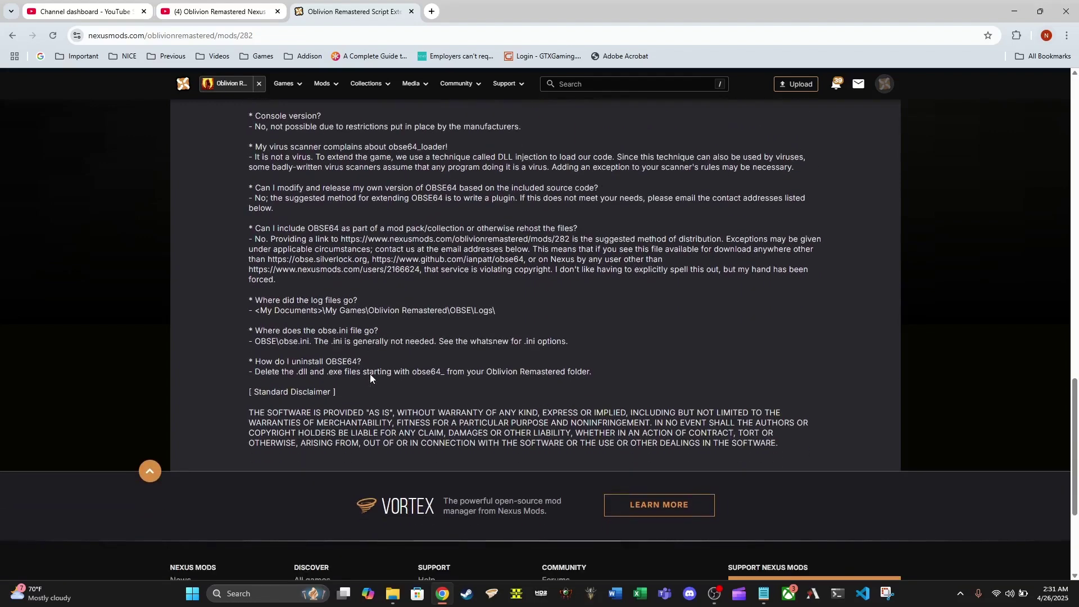
{"action": "scroll", "coordinate": [370, 373], "scroll_direction": "up", "scroll_amount": 15}
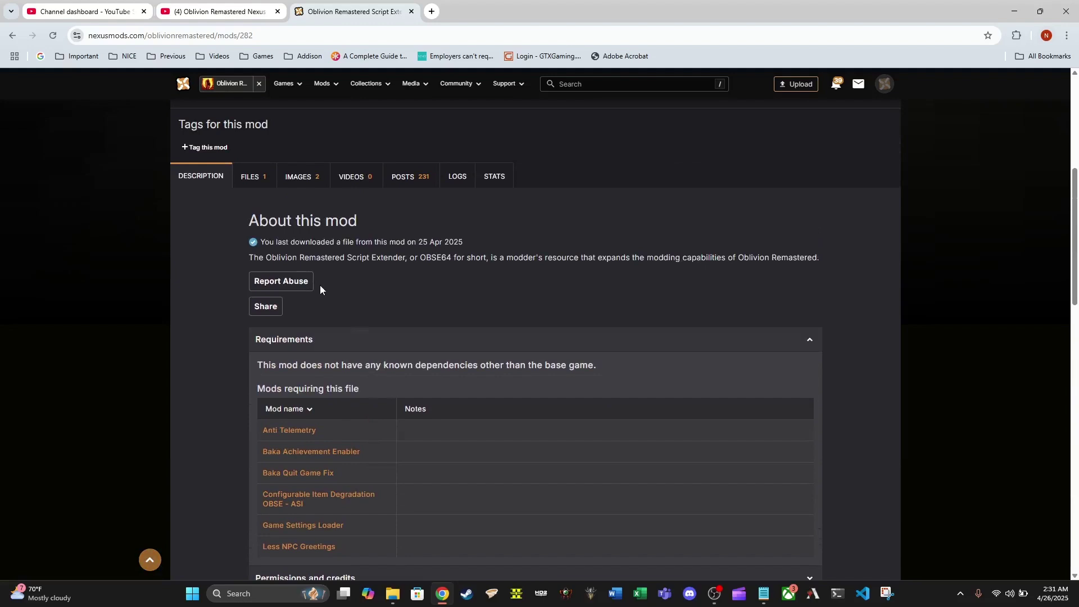
{"action": "left_click", "coordinate": [247, 175]}
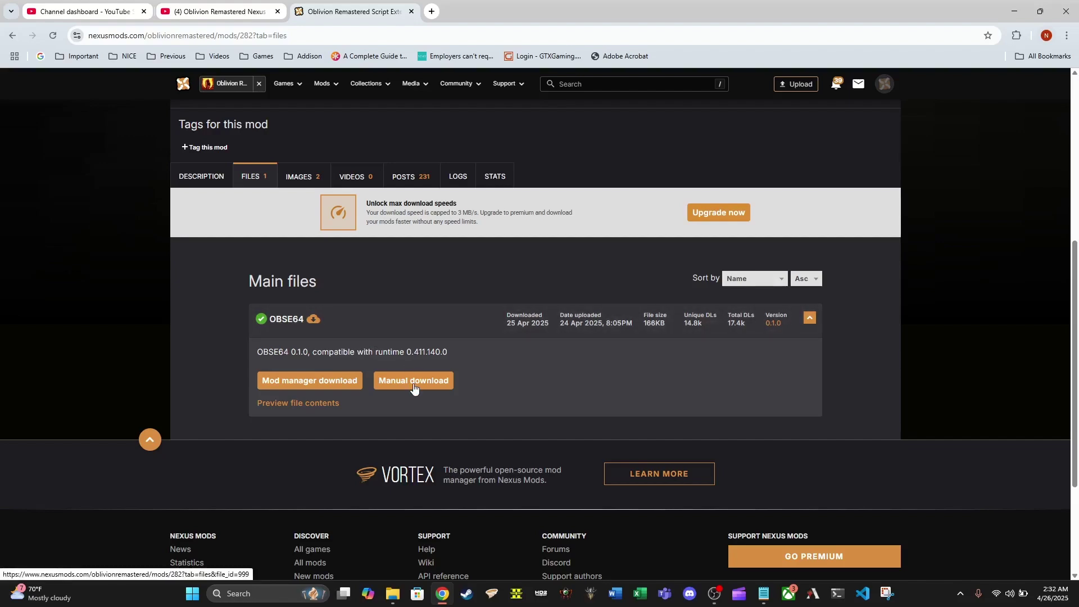
Manually download the OBSE64 archive via Slow Download and save it into Manual Mods.
{"action": "left_click", "coordinate": [413, 387]}
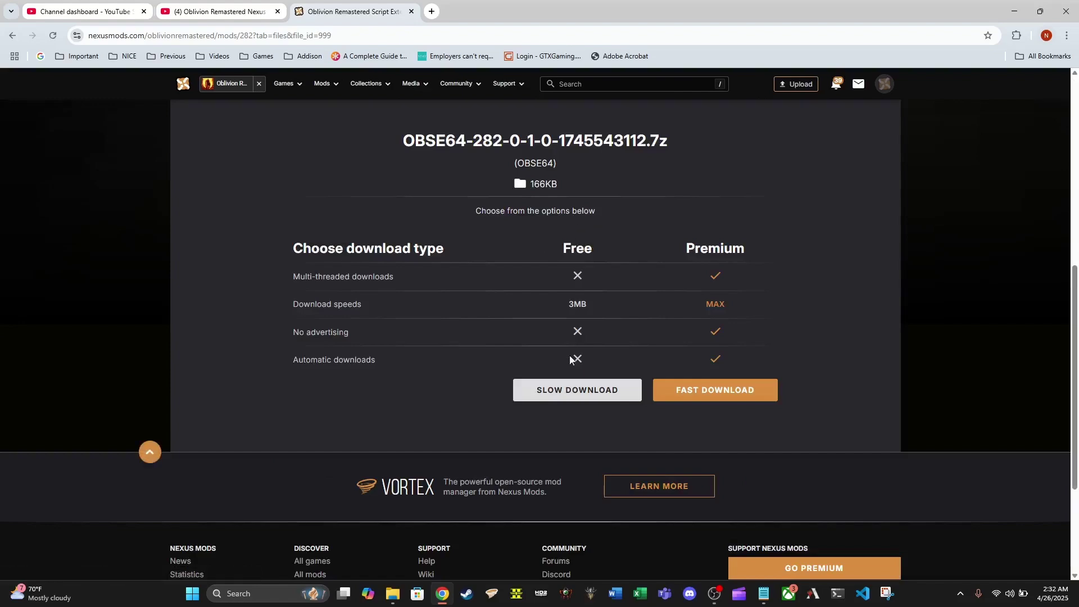
{"action": "left_click", "coordinate": [567, 393]}
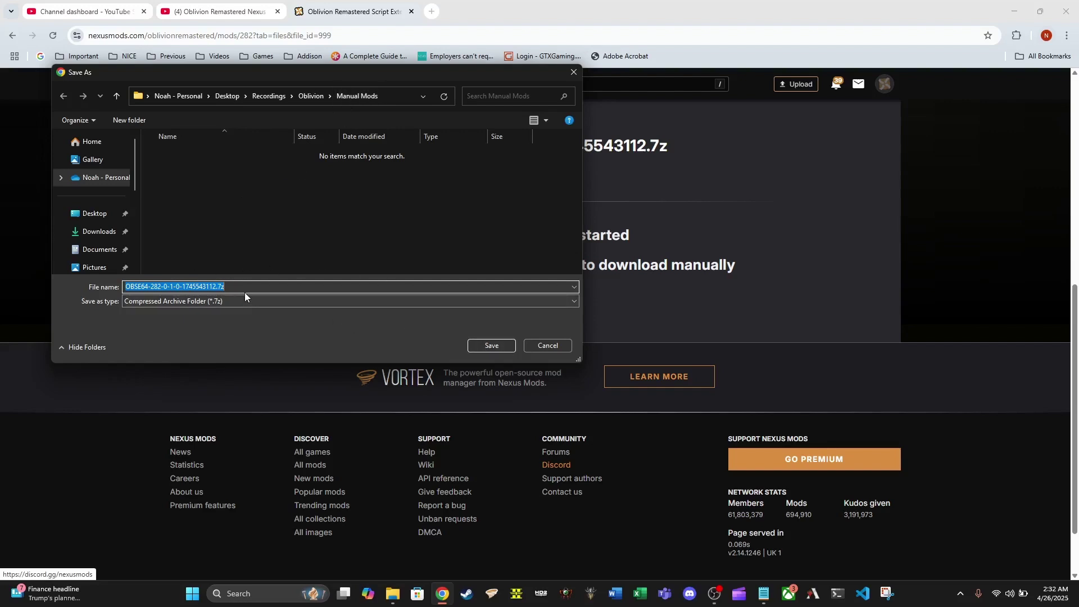
{"action": "left_click", "coordinate": [491, 346]}
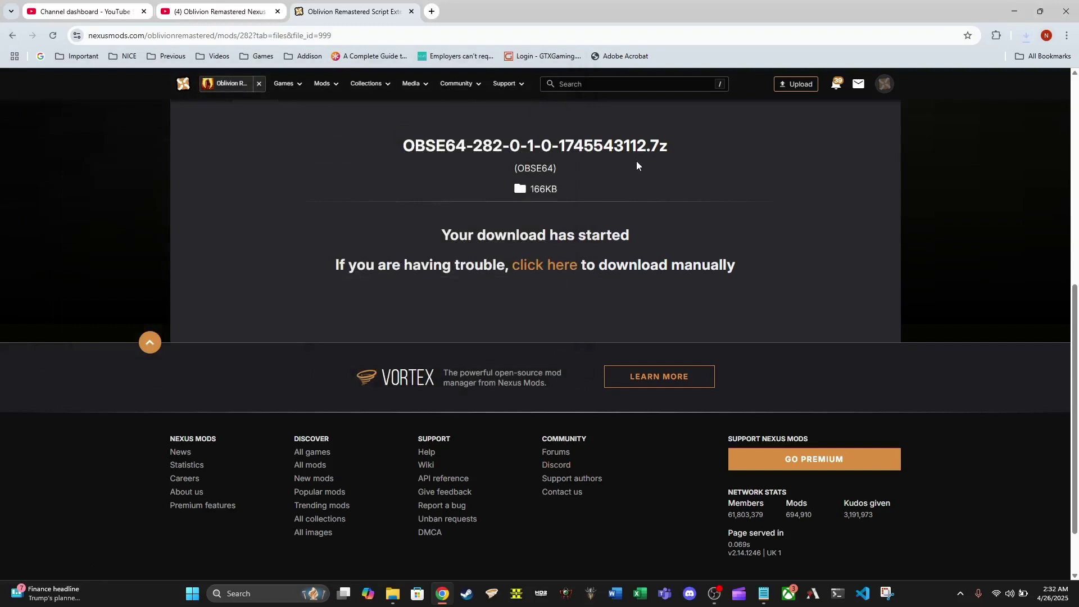
Extract the downloaded OBSE64 .7z archive into its own folder with 7-Zip.
{"action": "left_click", "coordinate": [1024, 36]}
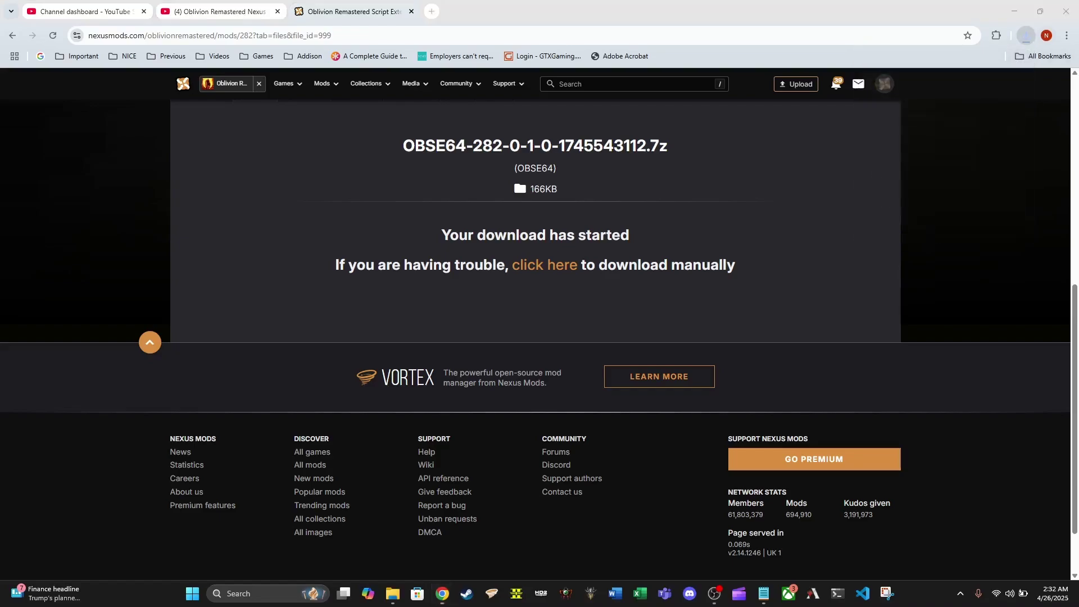
{"action": "key", "text": "super+e"}
{"action": "left_click_drag", "start_coordinate": [845, 227], "coordinate": [312, 69]}
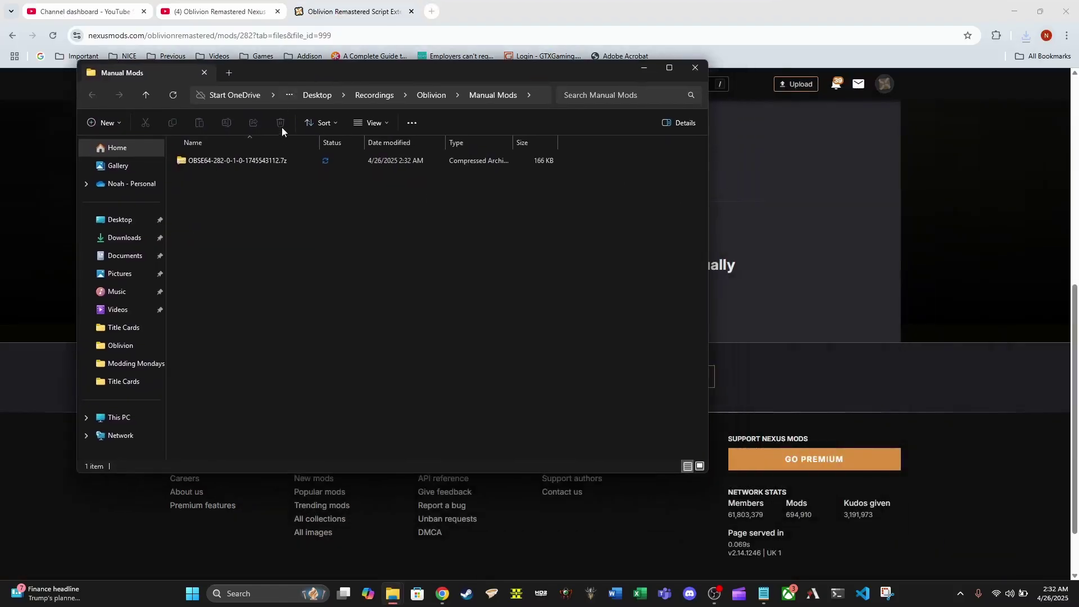
{"action": "left_click", "coordinate": [262, 160]}
{"action": "right_click", "coordinate": [261, 160]}
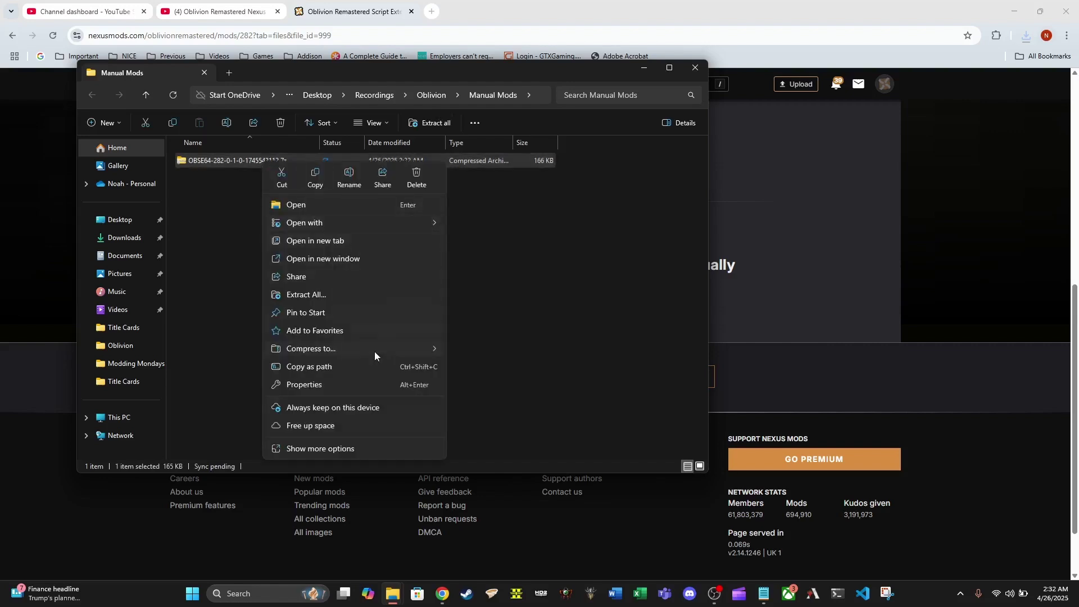
{"action": "left_click", "coordinate": [327, 444]}
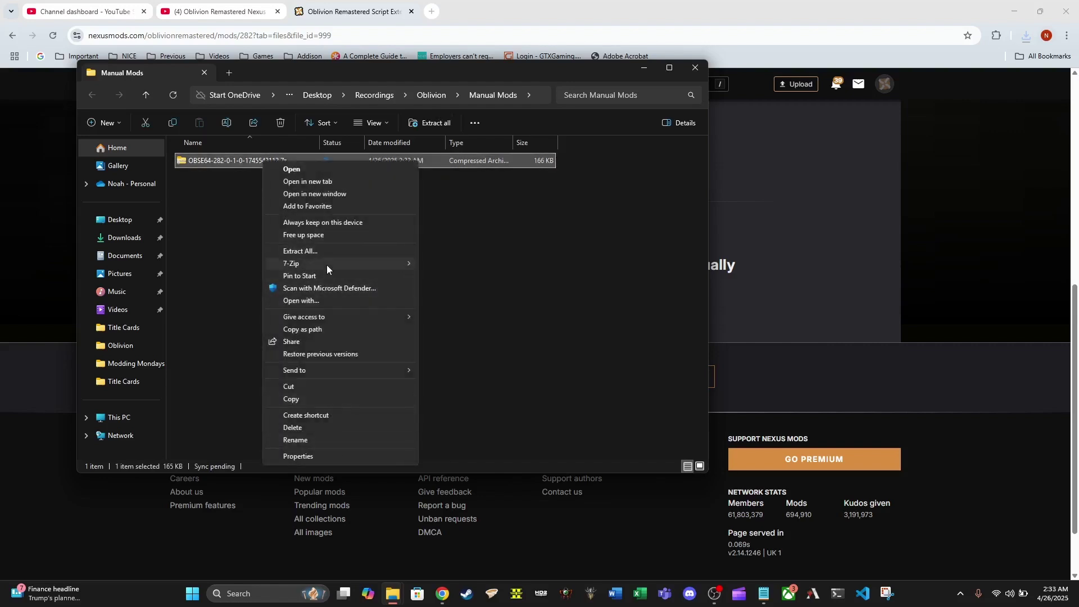
{"action": "mouse_move", "coordinate": [327, 267]}
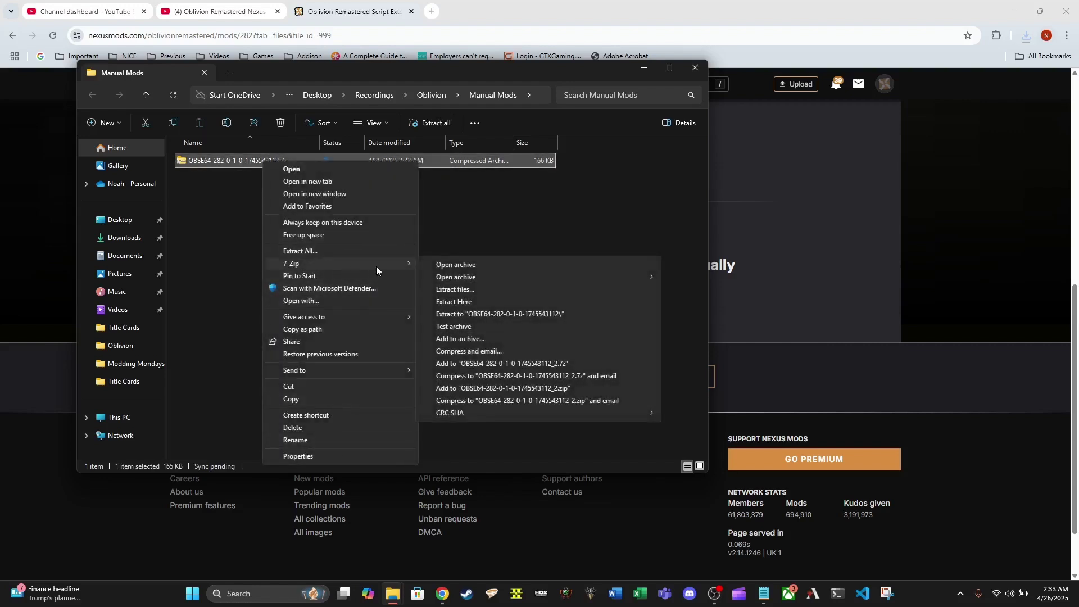
{"action": "left_click", "coordinate": [547, 316]}
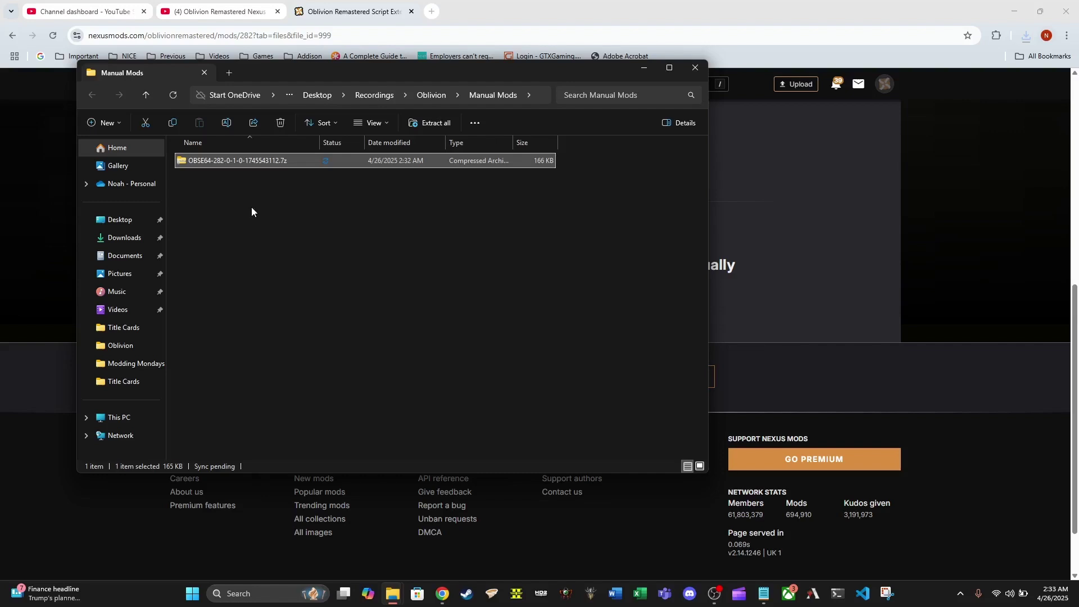
Delete the leftover OBSE64-282-0-1-0-1745543112.7z archive from Manual Mods.
{"action": "left_click", "coordinate": [233, 220]}
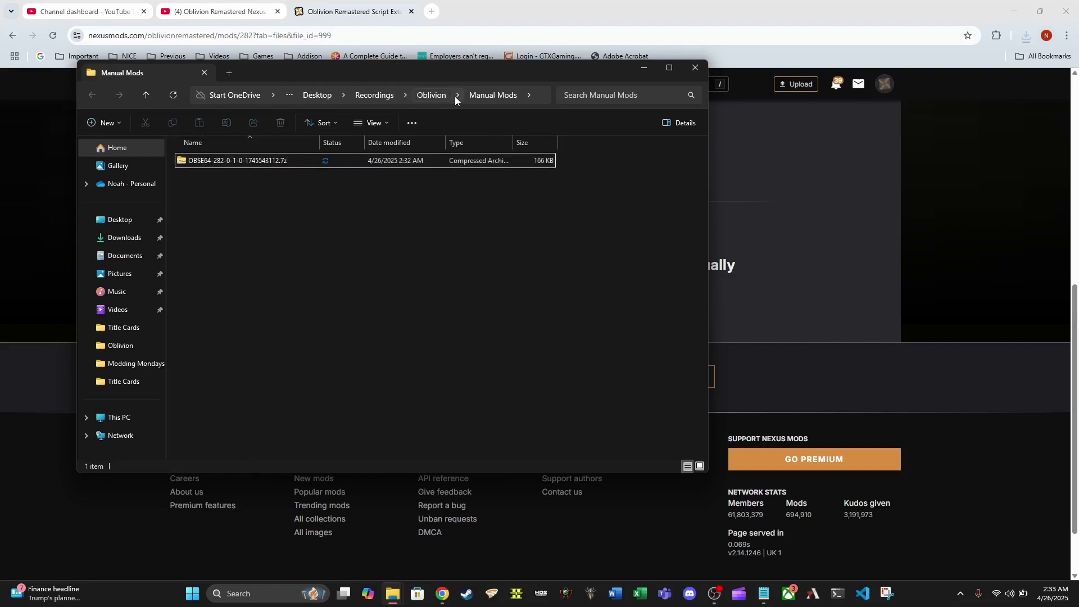
{"action": "left_click", "coordinate": [436, 96]}
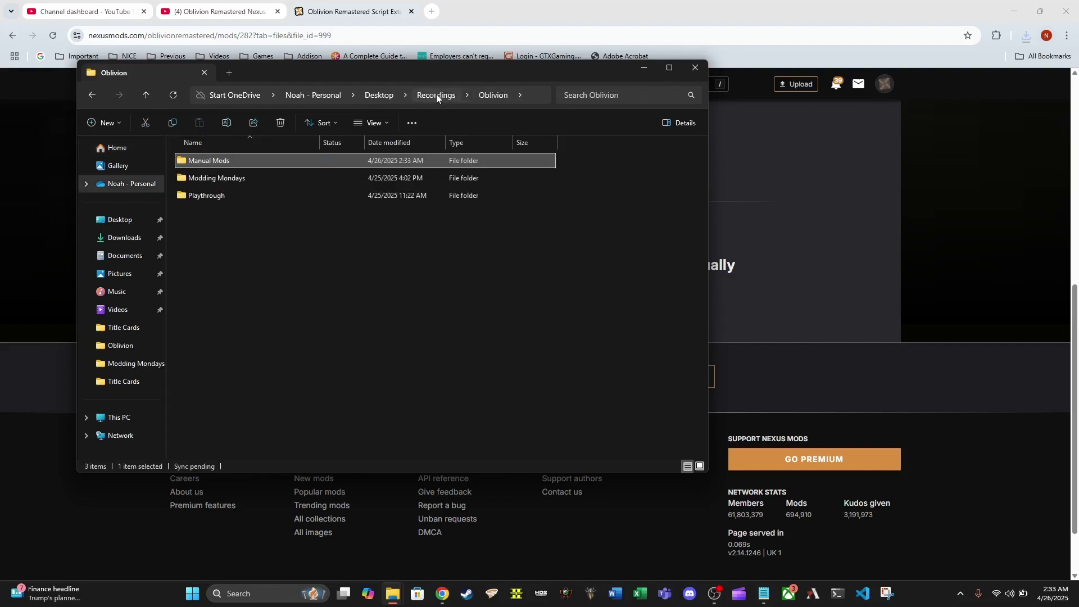
{"action": "double_click", "coordinate": [259, 160]}
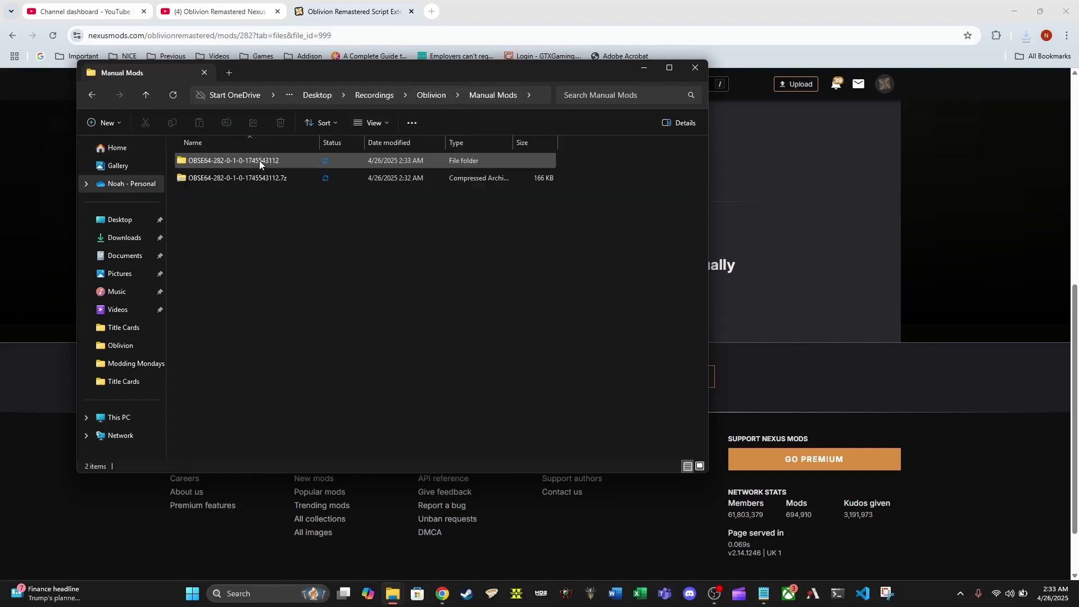
{"action": "left_click", "coordinate": [287, 180]}
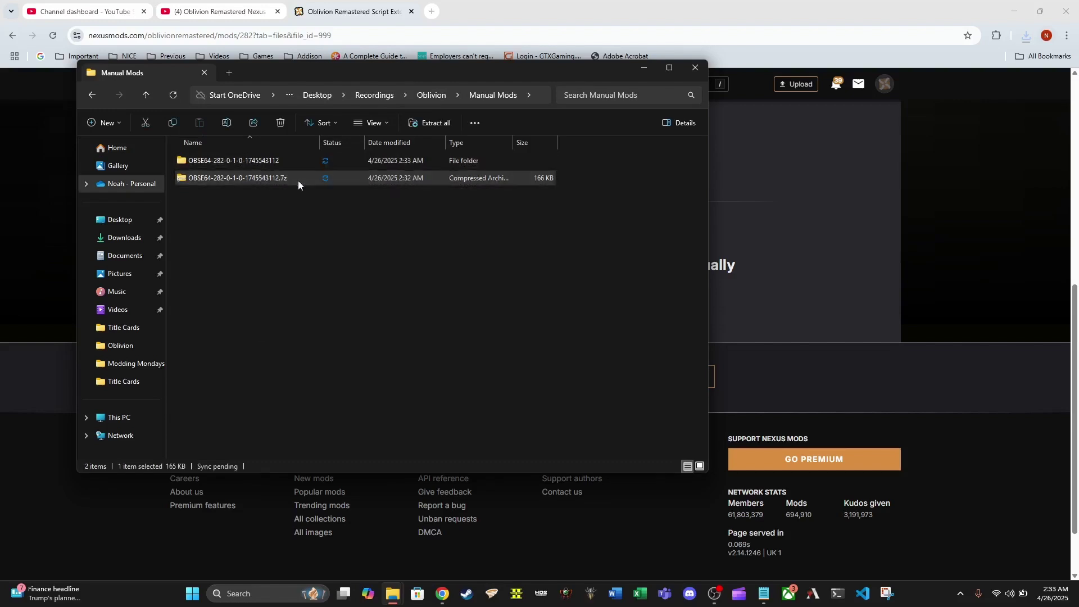
{"action": "right_click", "coordinate": [298, 180]}
{"action": "left_click", "coordinate": [460, 197]}
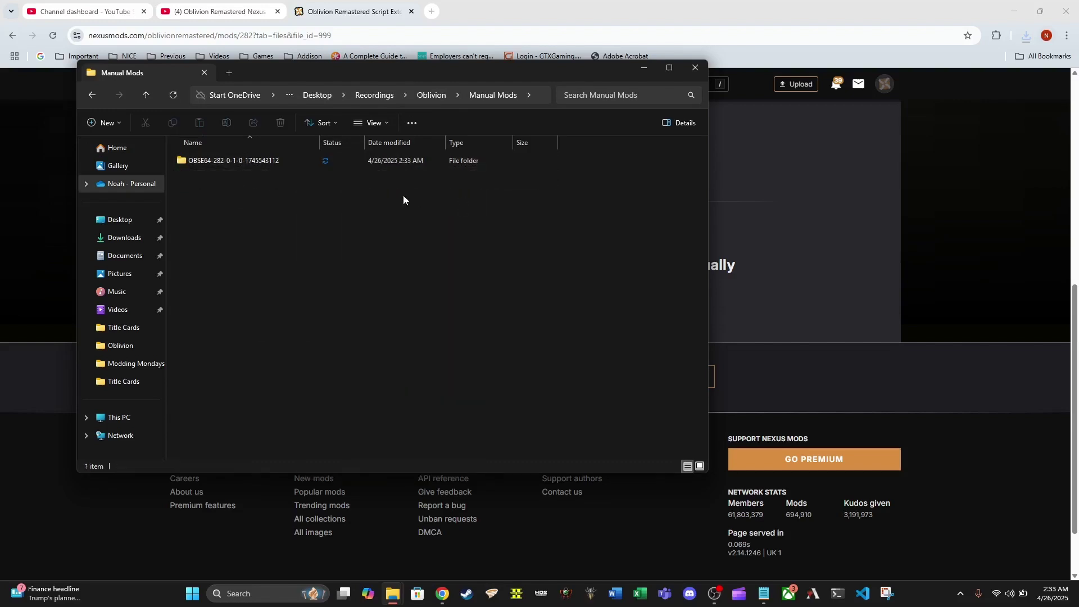
Open the extracted OBSE64 folder down to obse64_0_1_0 and peek into src.
{"action": "double_click", "coordinate": [303, 164]}
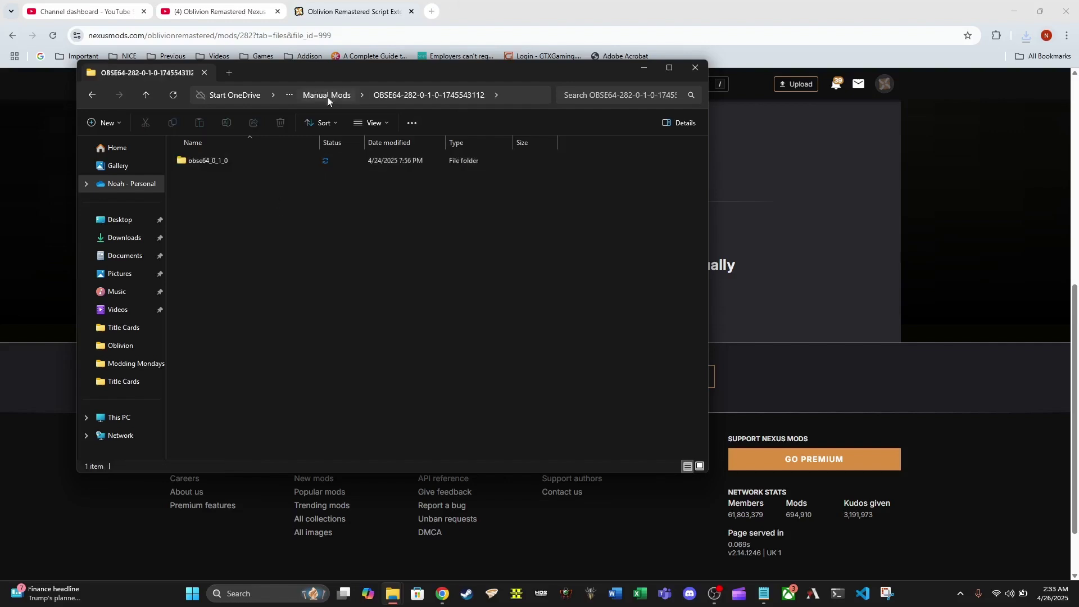
{"action": "double_click", "coordinate": [274, 160]}
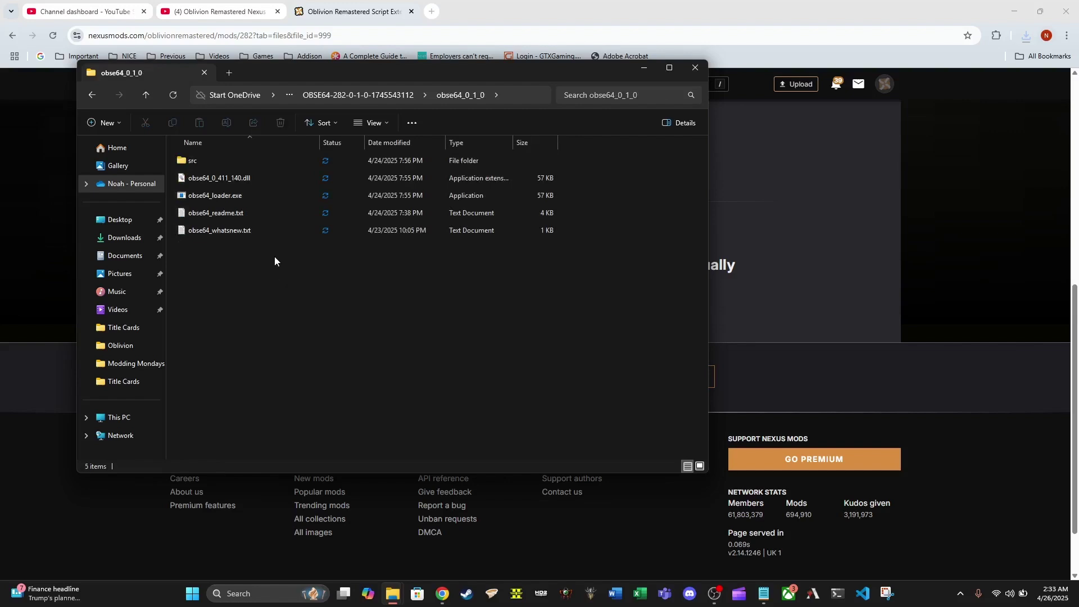
{"action": "double_click", "coordinate": [257, 164]}
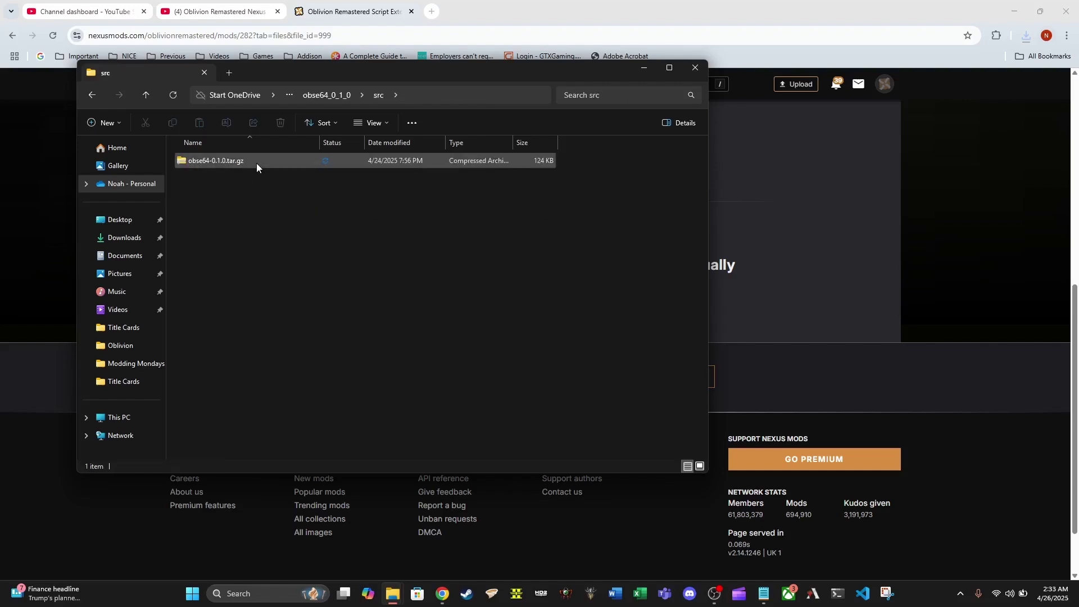
{"action": "left_click", "coordinate": [328, 94]}
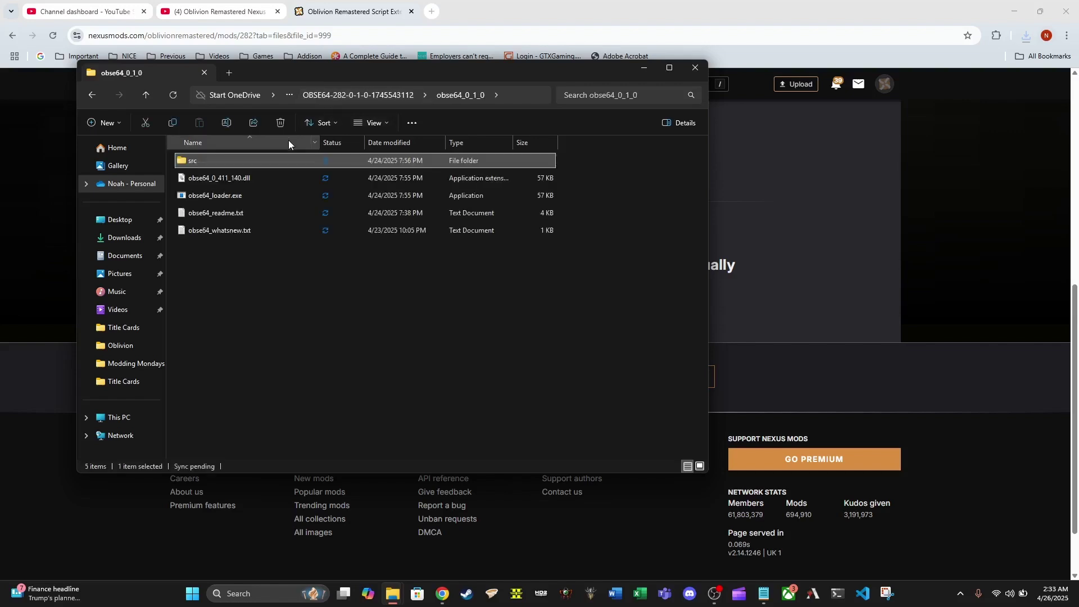
Browse the obse64-0.1.0.tar.gz source into obse64_common, then return to obse64_0_1_0.
{"action": "double_click", "coordinate": [254, 160]}
{"action": "double_click", "coordinate": [243, 161]}
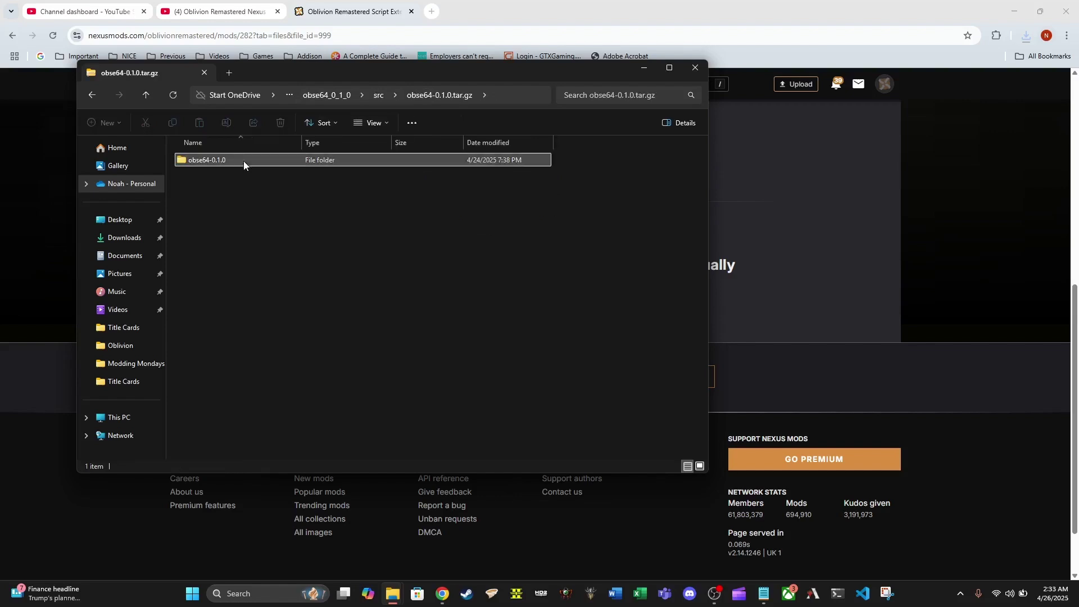
{"action": "double_click", "coordinate": [244, 160]}
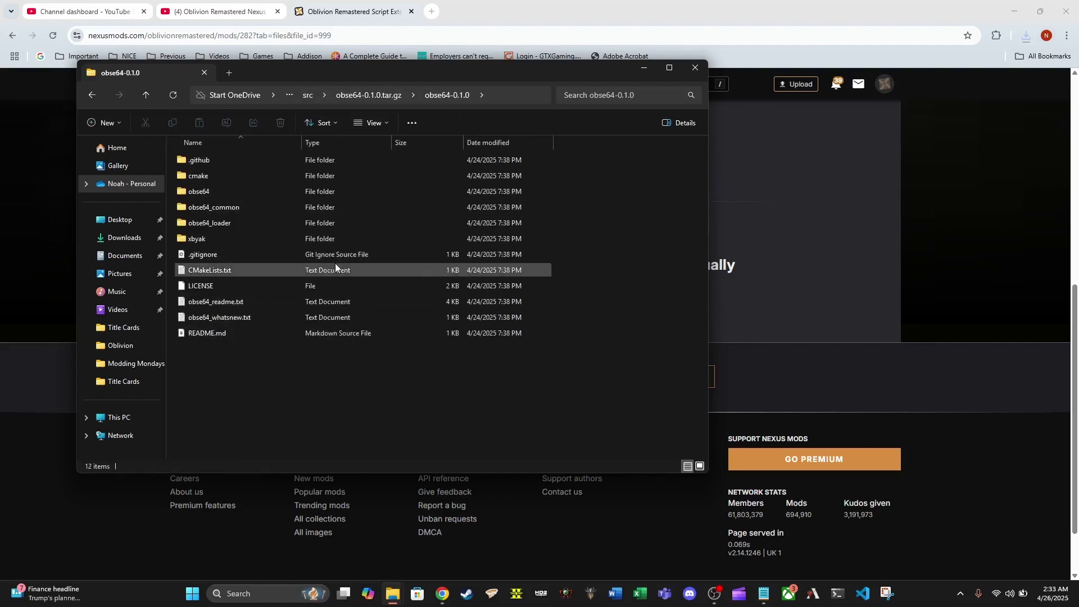
{"action": "double_click", "coordinate": [248, 208]}
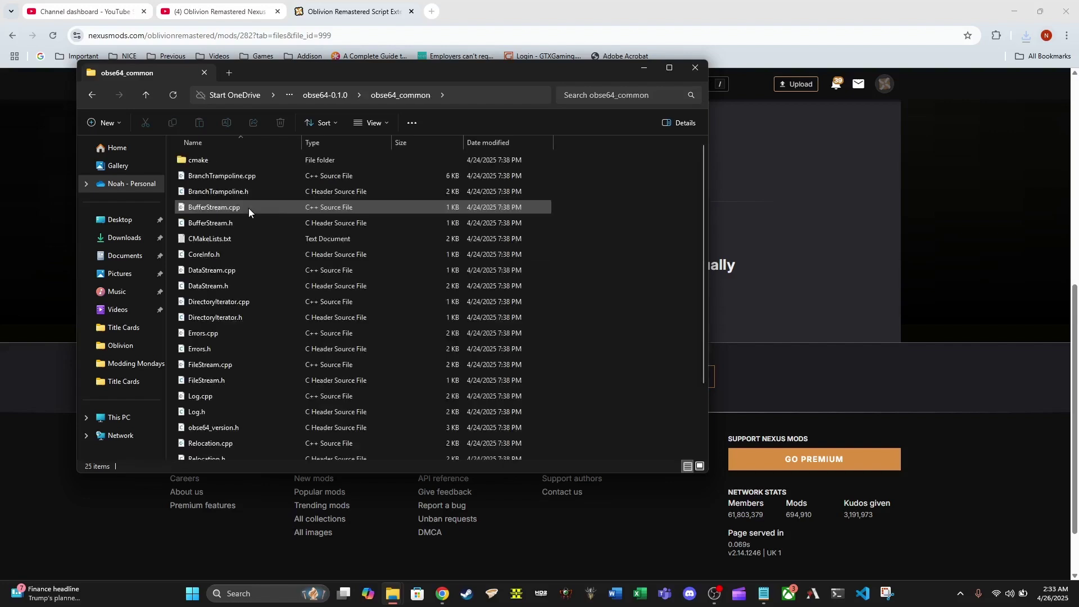
{"action": "left_click", "coordinate": [318, 94]}
{"action": "left_click", "coordinate": [316, 96]}
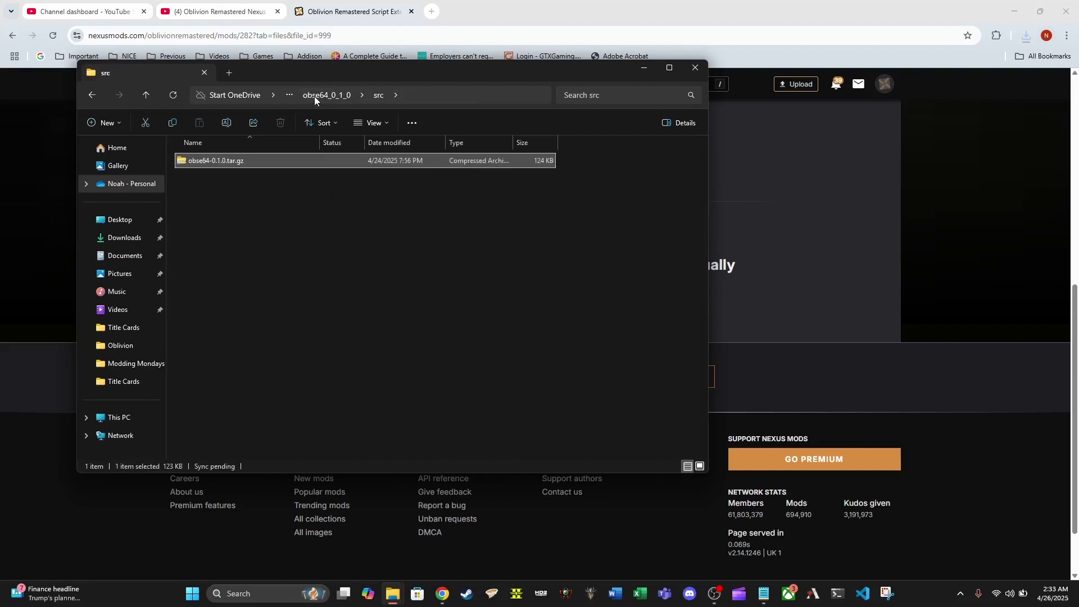
{"action": "left_click", "coordinate": [323, 98]}
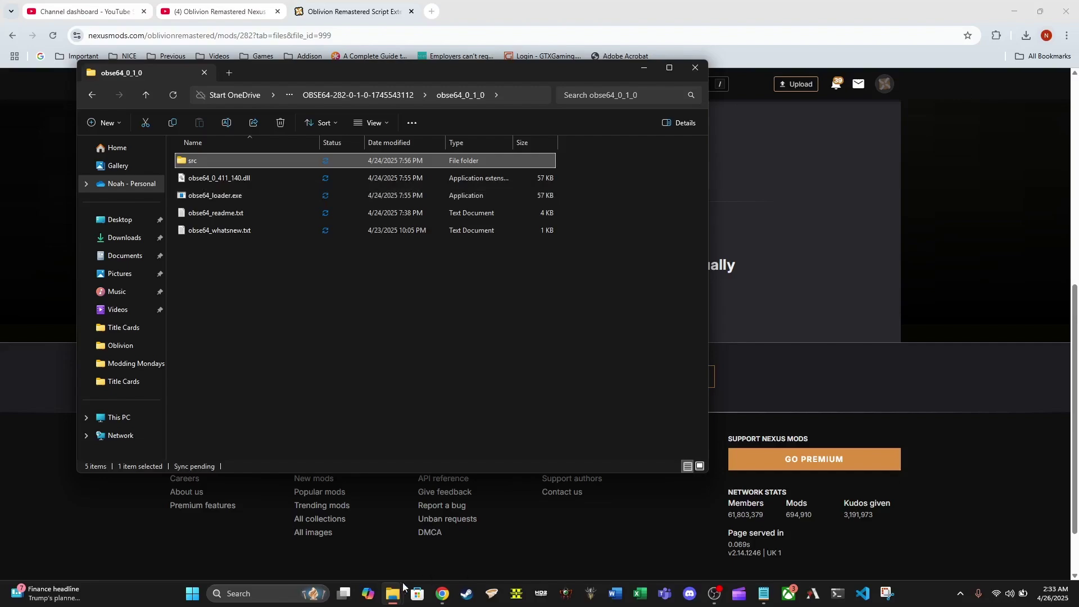
Open Oblivion Remastered\OblivionRemastered\Binaries\Win64 in a second Explorer window.
{"action": "mouse_move", "coordinate": [396, 593]}
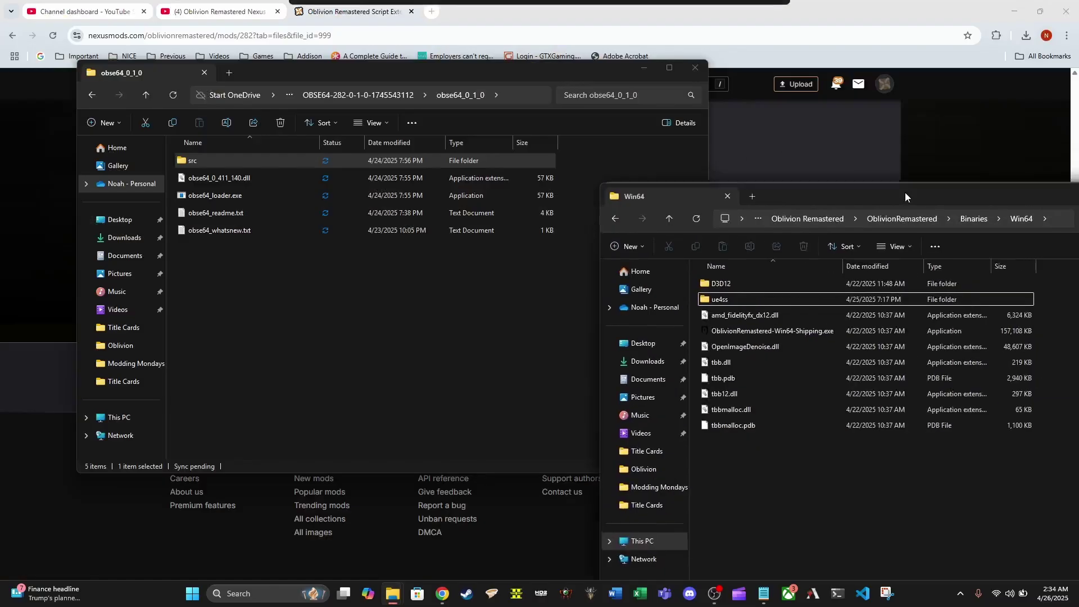
{"action": "left_click_drag", "start_coordinate": [905, 192], "coordinate": [629, 107]}
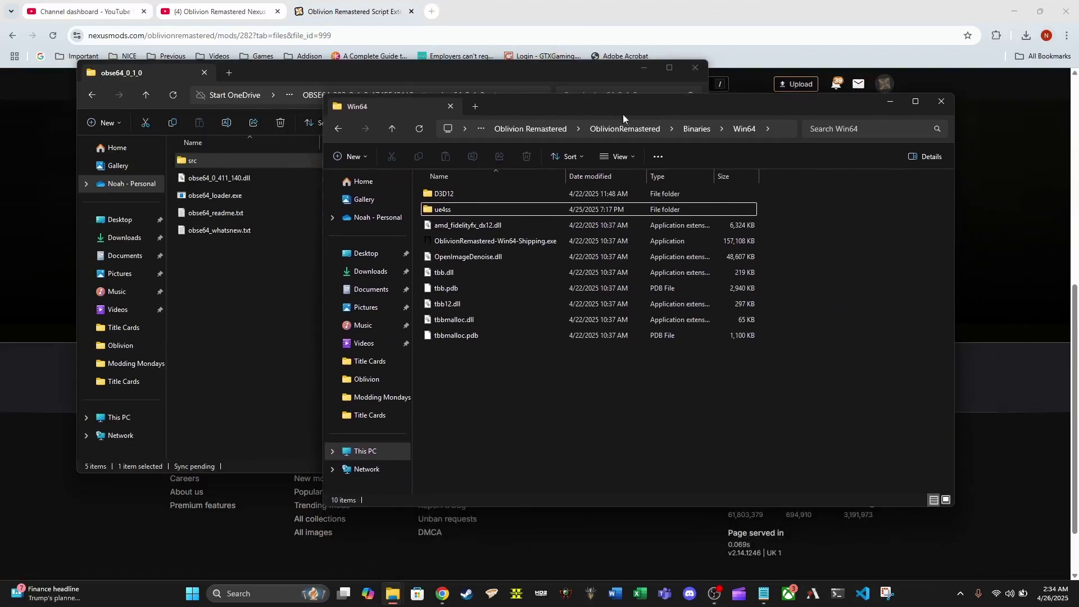
{"action": "left_click", "coordinate": [567, 125]}
{"action": "left_click", "coordinate": [801, 234]}
{"action": "left_click", "coordinate": [504, 129]}
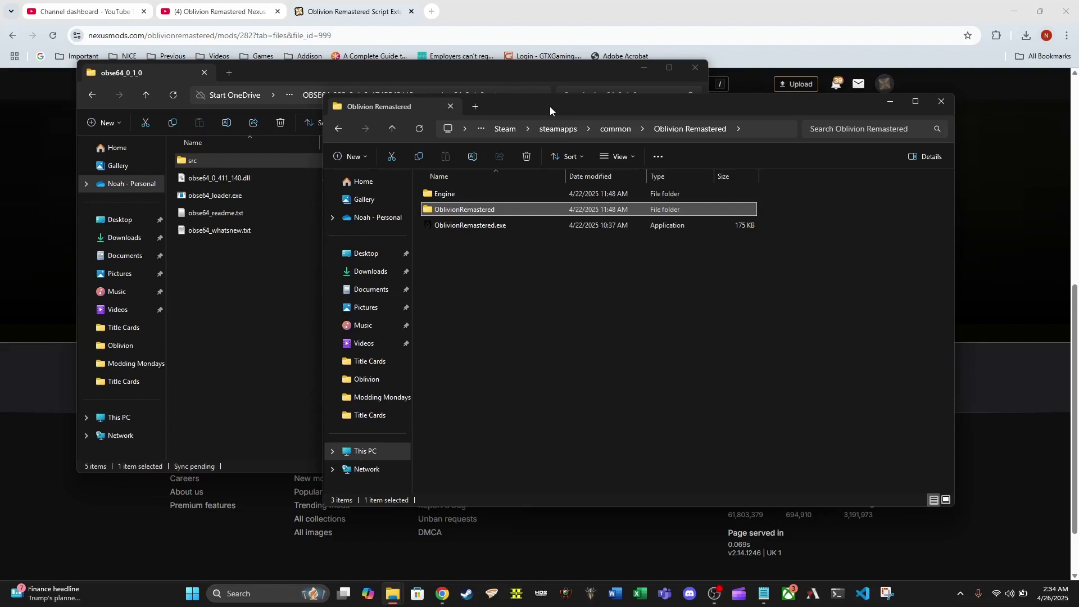
{"action": "left_click_drag", "start_coordinate": [549, 106], "coordinate": [649, 165]}
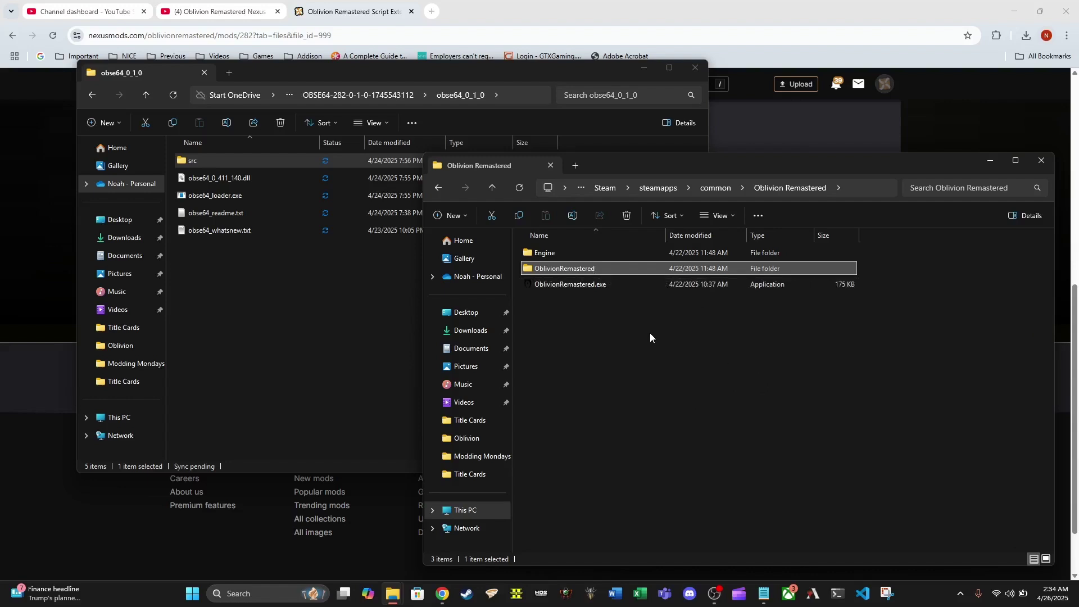
{"action": "mouse_move", "coordinate": [604, 267]}
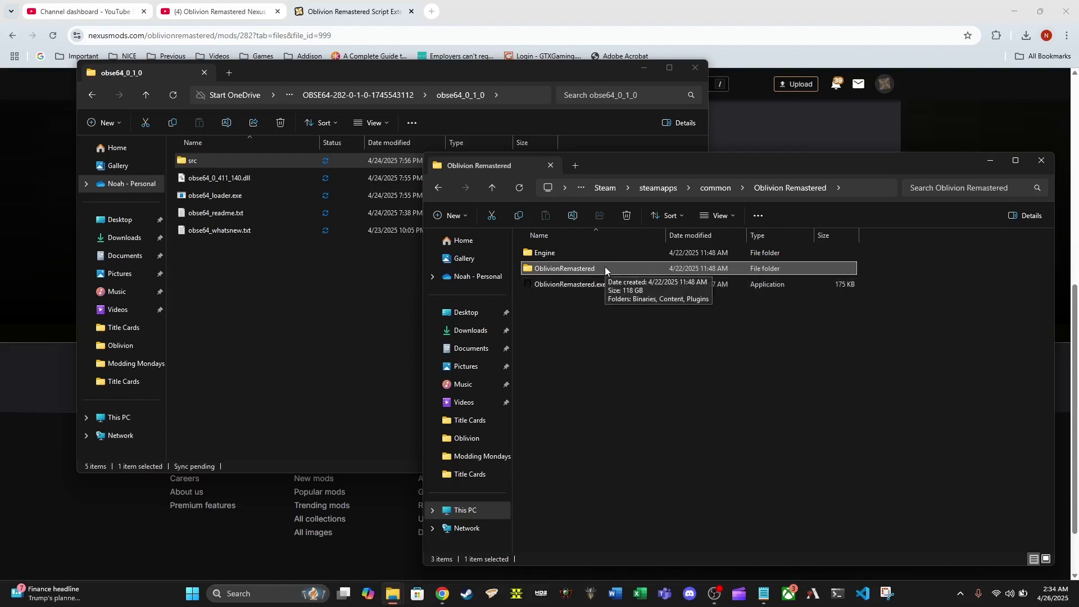
{"action": "double_click", "coordinate": [605, 267]}
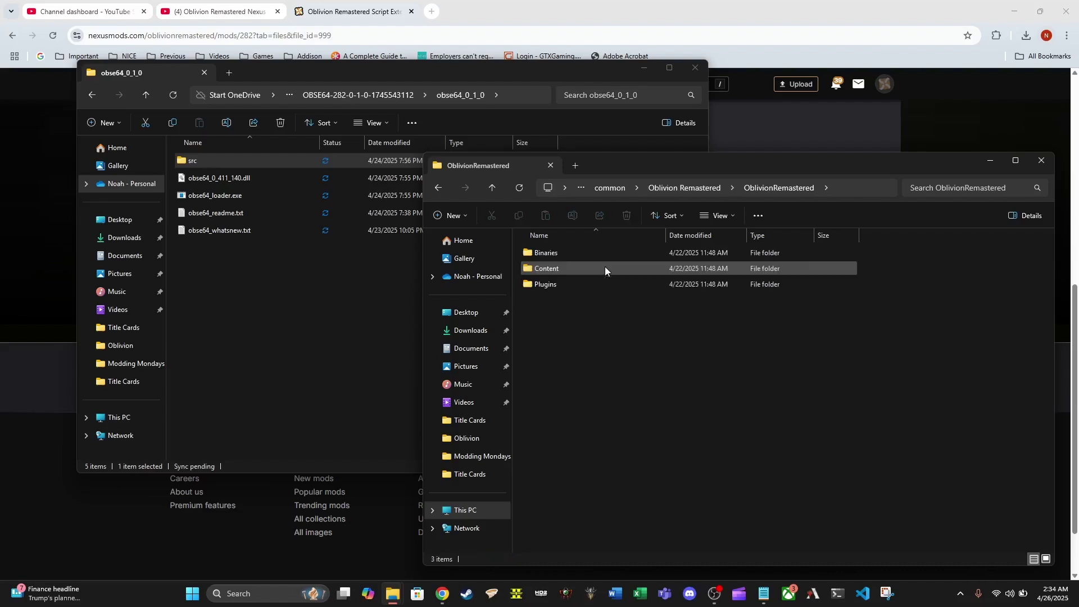
{"action": "double_click", "coordinate": [571, 253]}
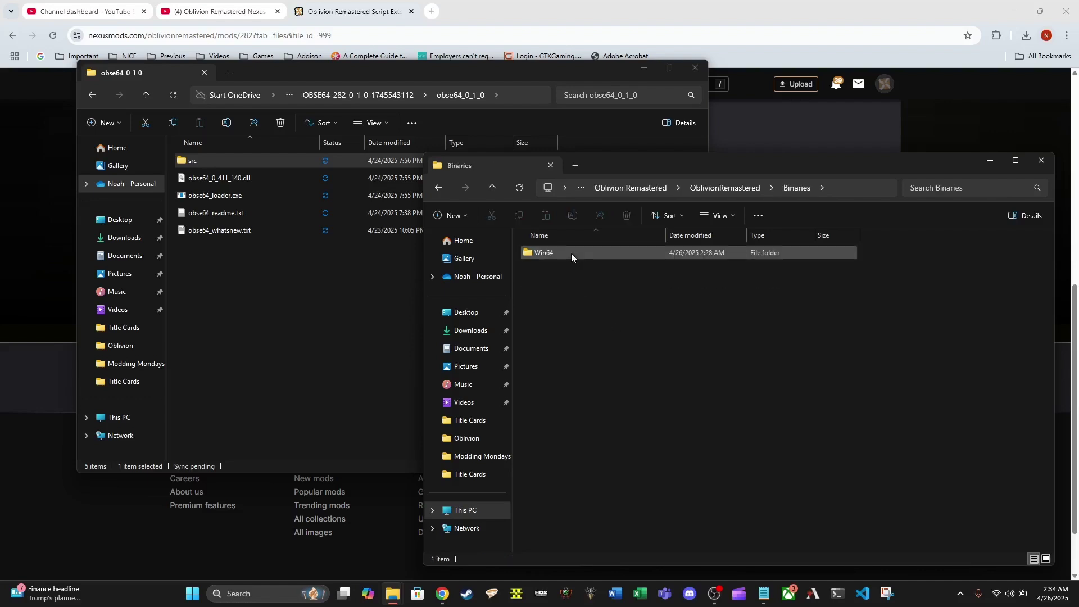
{"action": "double_click", "coordinate": [571, 252]}
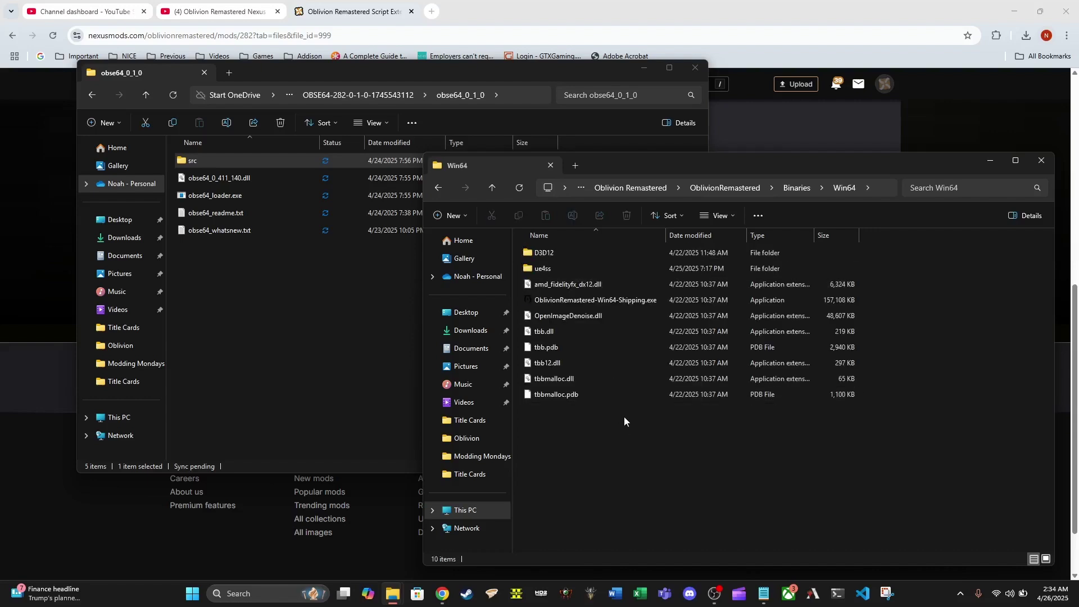
{"action": "left_click", "coordinate": [590, 304]}
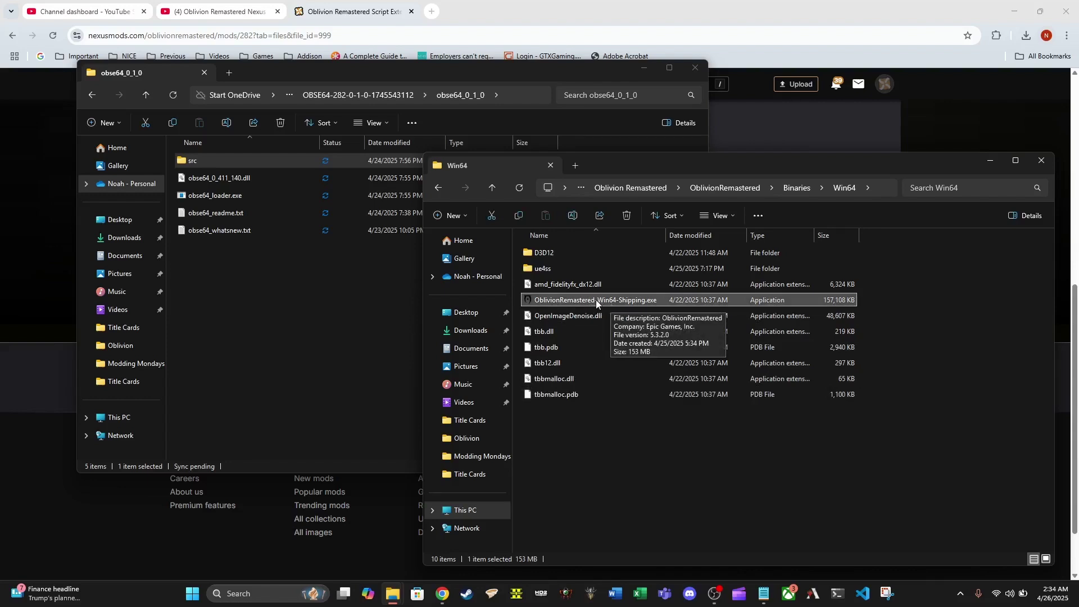
Copy the obse64 dll, loader, readme and whatsnew files into the Win64 folder.
{"action": "left_click", "coordinate": [291, 273]}
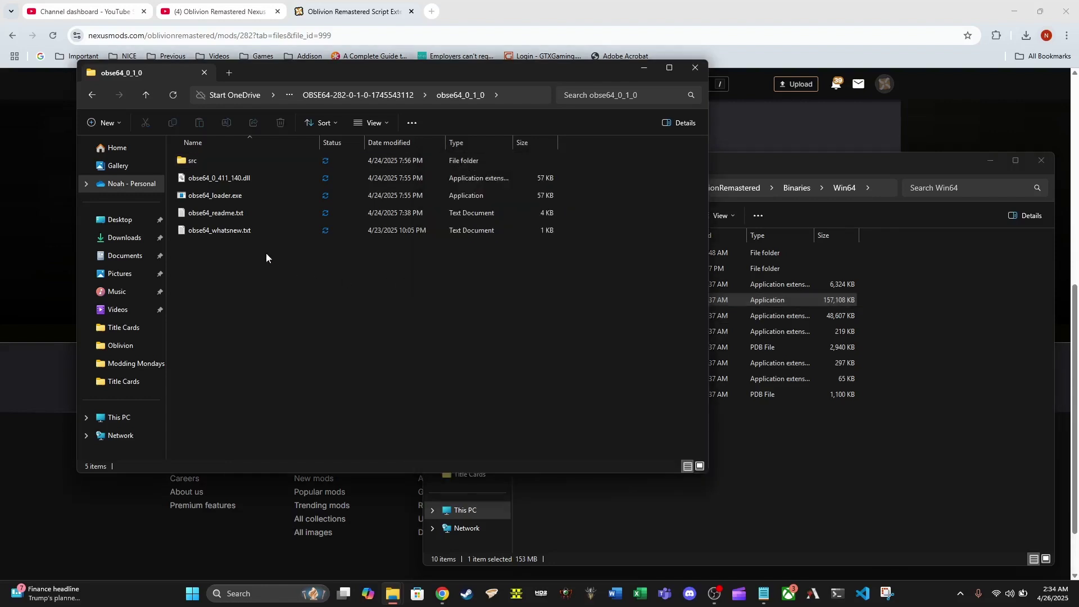
{"action": "left_click_drag", "start_coordinate": [309, 262], "coordinate": [820, 493]}
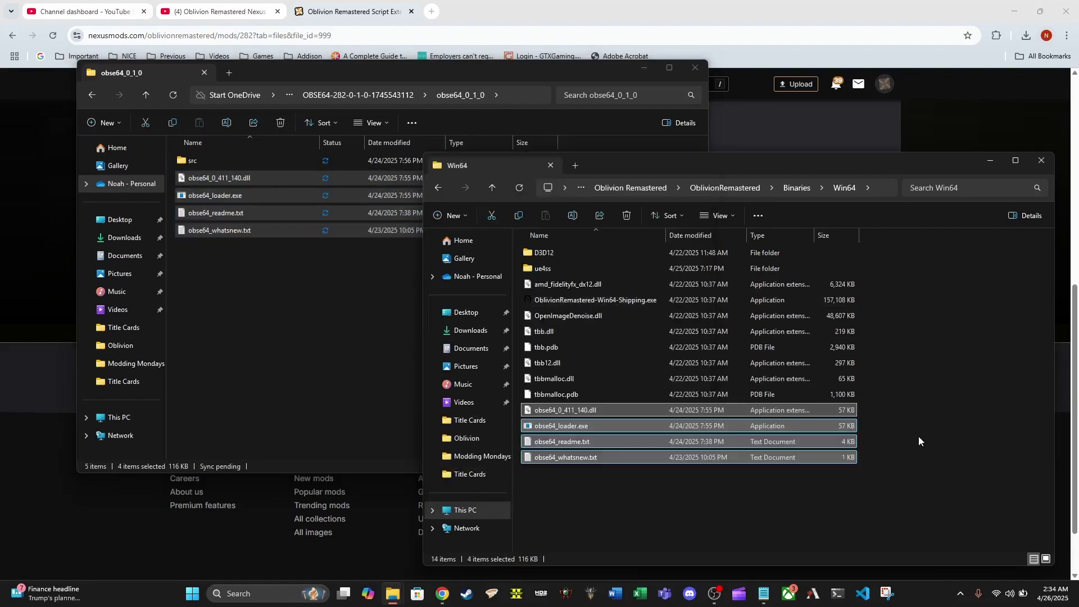
{"action": "left_click", "coordinate": [935, 423]}
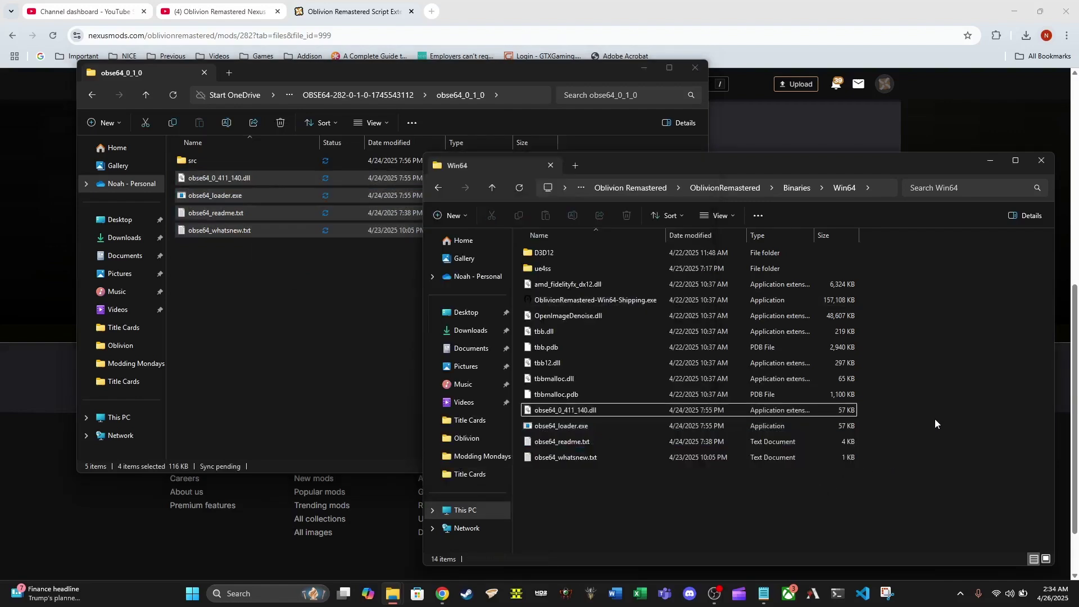
{"action": "left_click", "coordinate": [351, 301]}
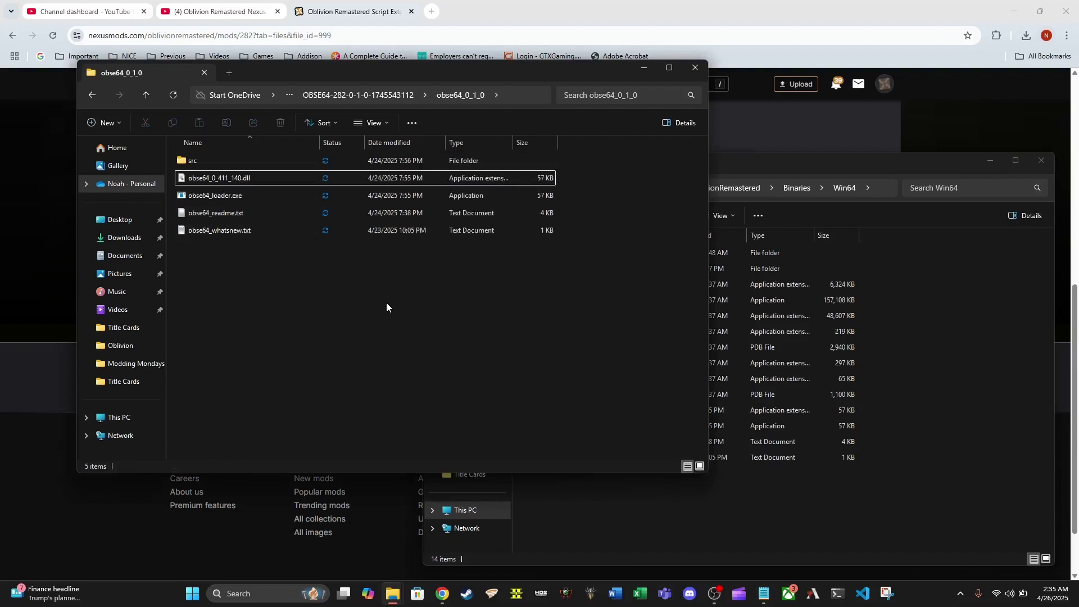
{"action": "left_click", "coordinate": [928, 387]}
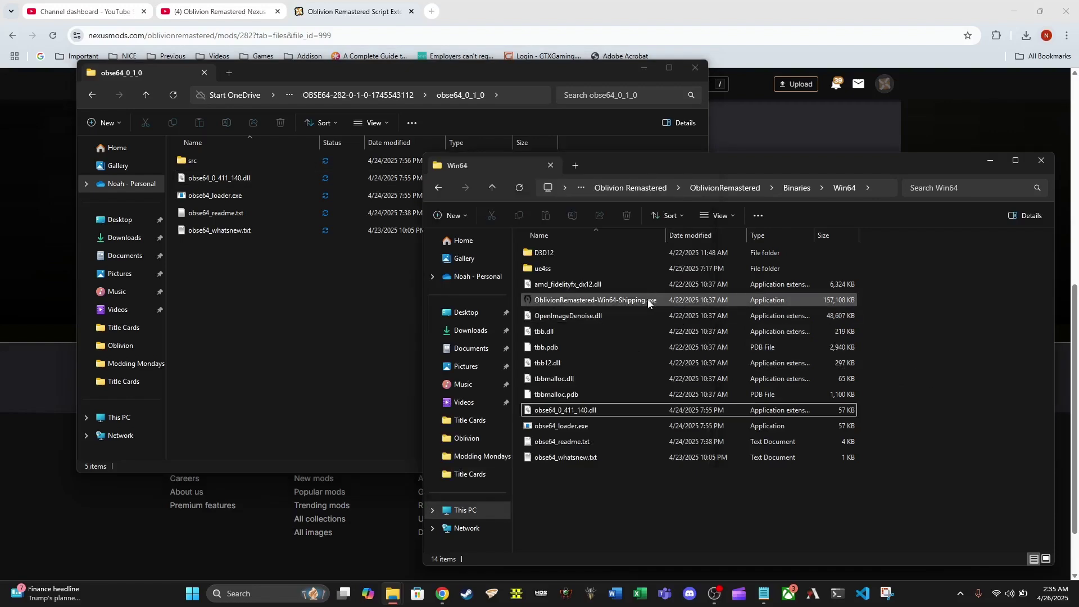
{"action": "mouse_move", "coordinate": [647, 299]}
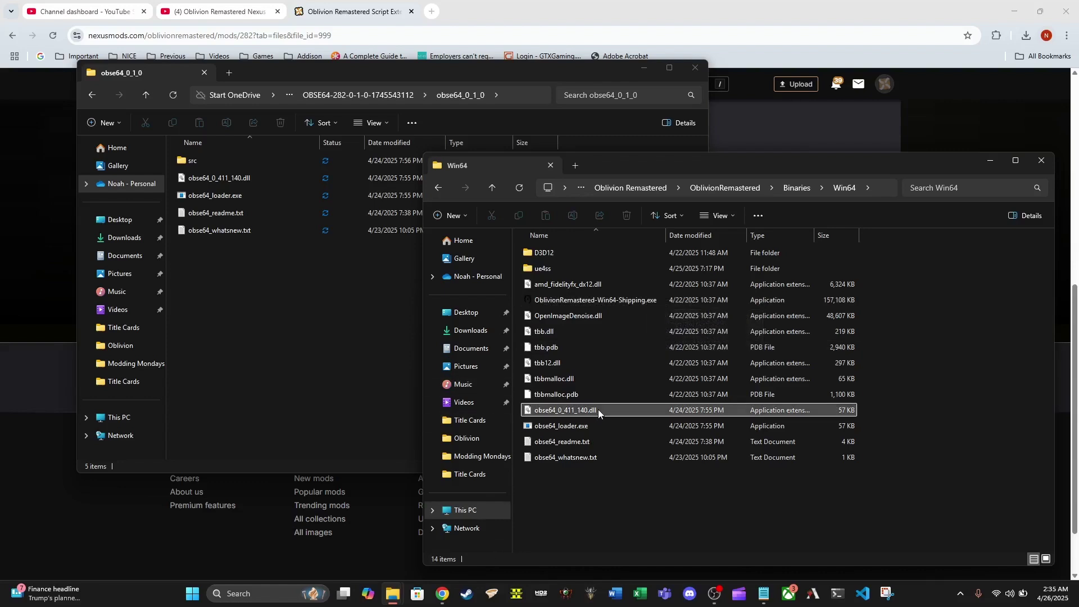
{"action": "left_click", "coordinate": [605, 426]}
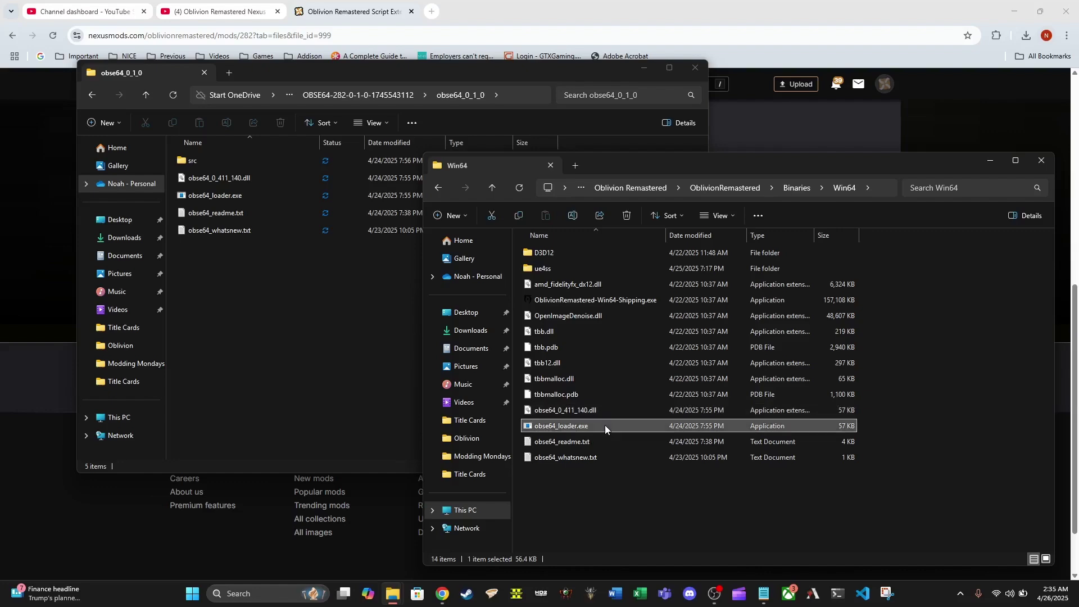
Launch the game via obse64_loader.exe and load Monday Mods' Save 1 - Sewers.
{"action": "double_click", "coordinate": [605, 425]}
{"action": "left_click", "coordinate": [562, 367]}
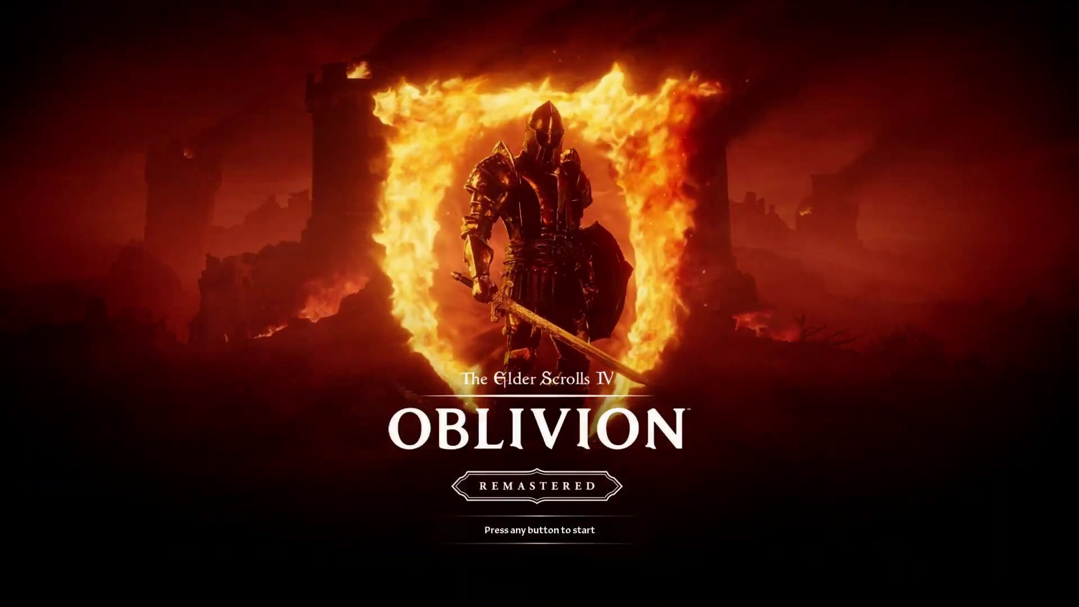
{"action": "key", "text": "Return"}
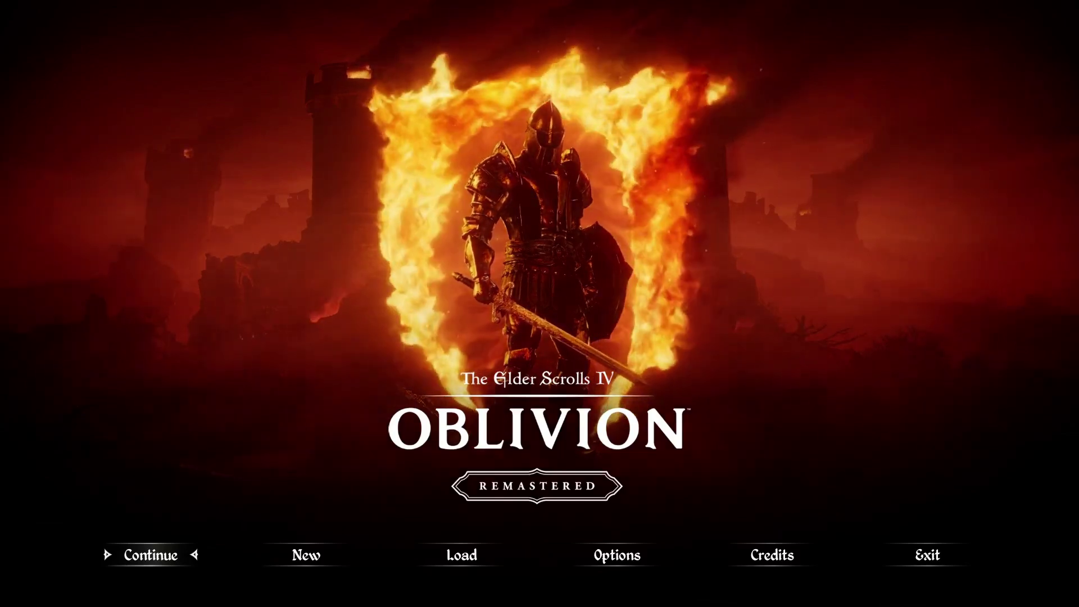
{"action": "key", "text": "Right"}
{"action": "key", "text": "Right"}
{"action": "key", "text": "Return"}
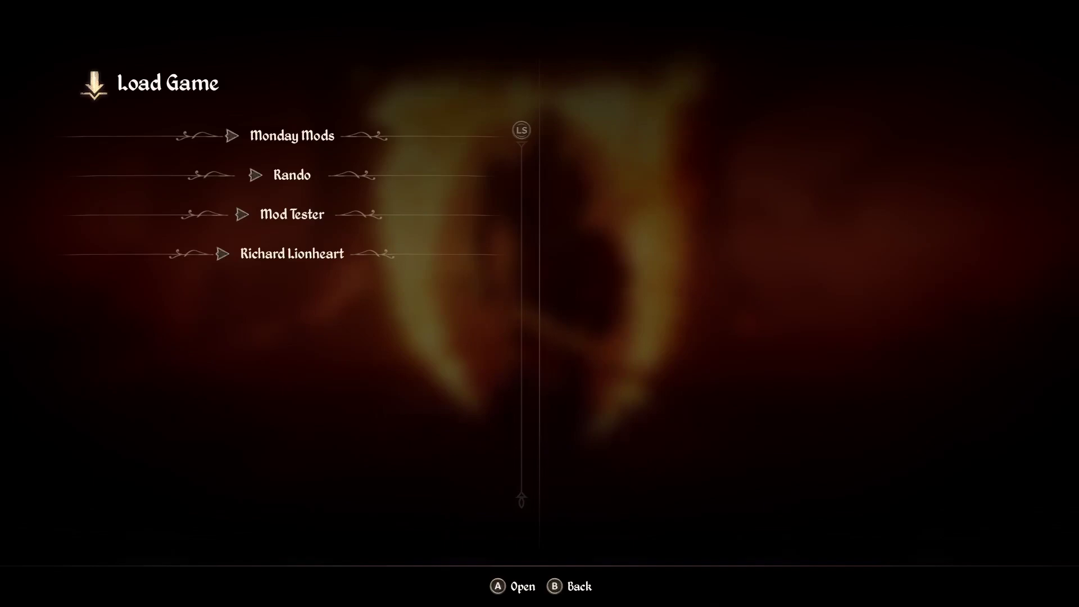
{"action": "key", "text": "Return"}
{"action": "key", "text": "Down"}
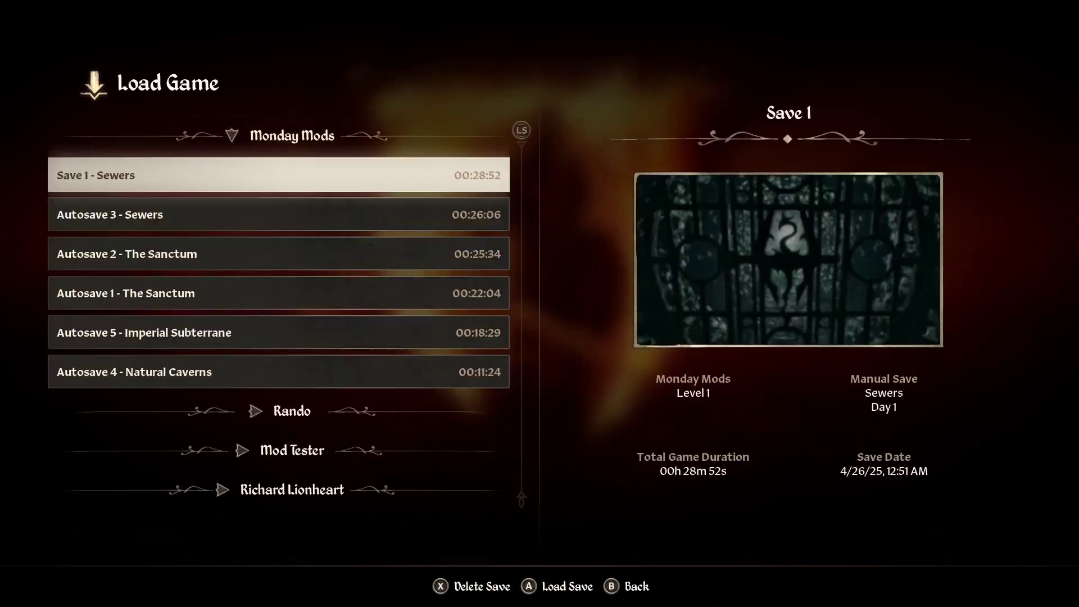
{"action": "key", "text": "Return"}
{"action": "key", "text": "Return"}
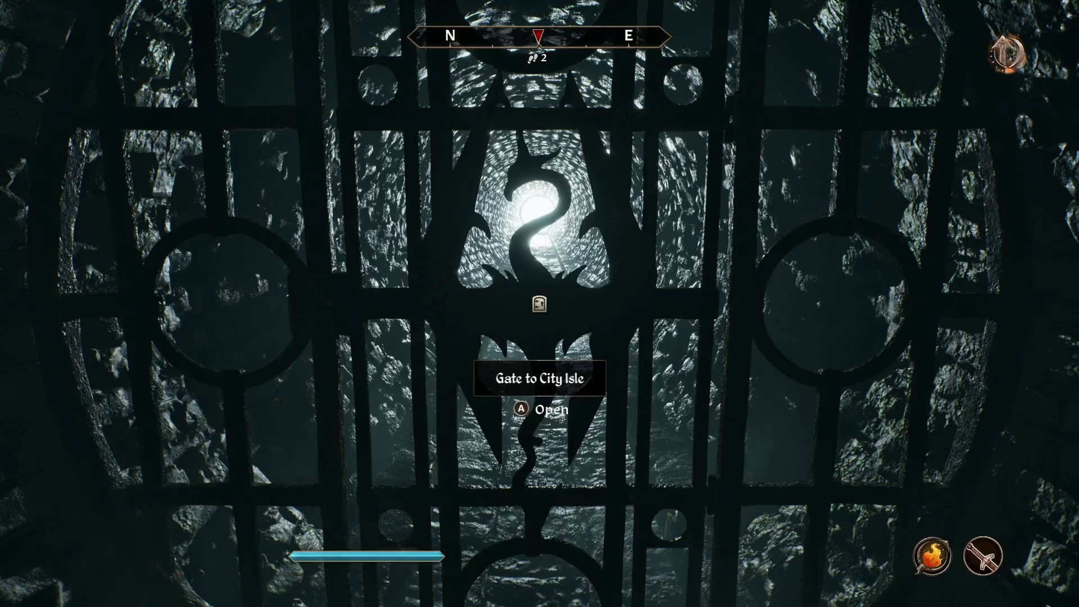
Run getobseversion in the console to confirm OBSE64 0.1.0, then choose Exit Game.
{"action": "key", "text": "grave"}
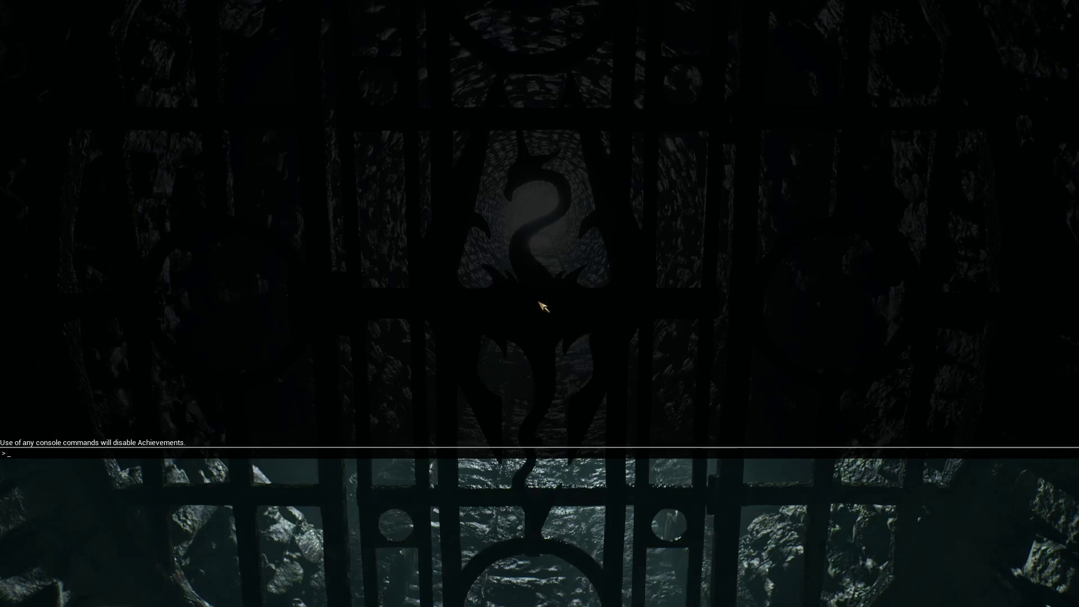
{"action": "type", "text": "get"}
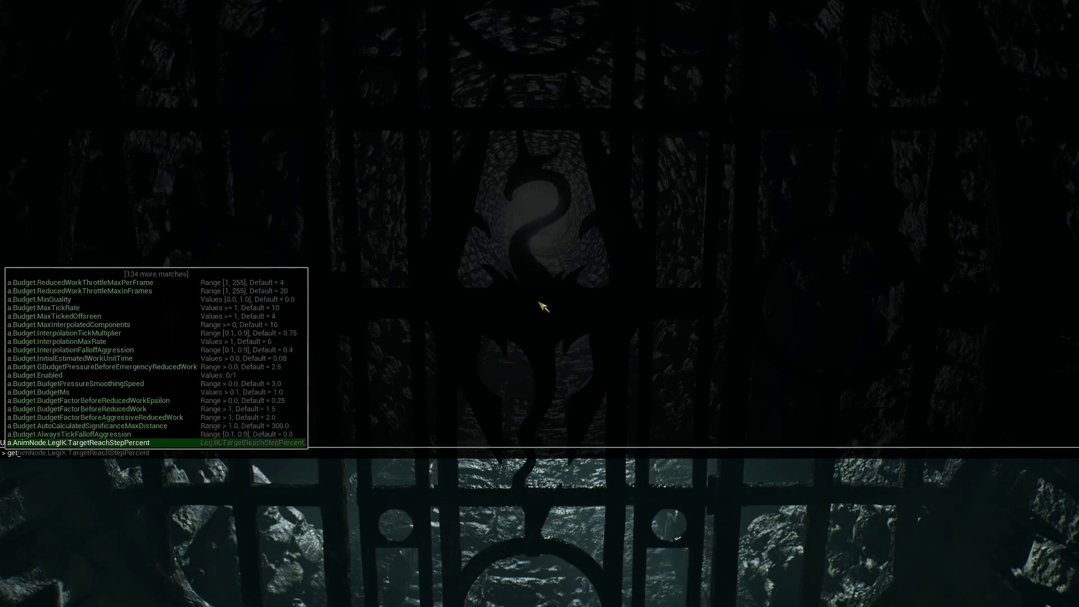
{"action": "type", "text": "obs"}
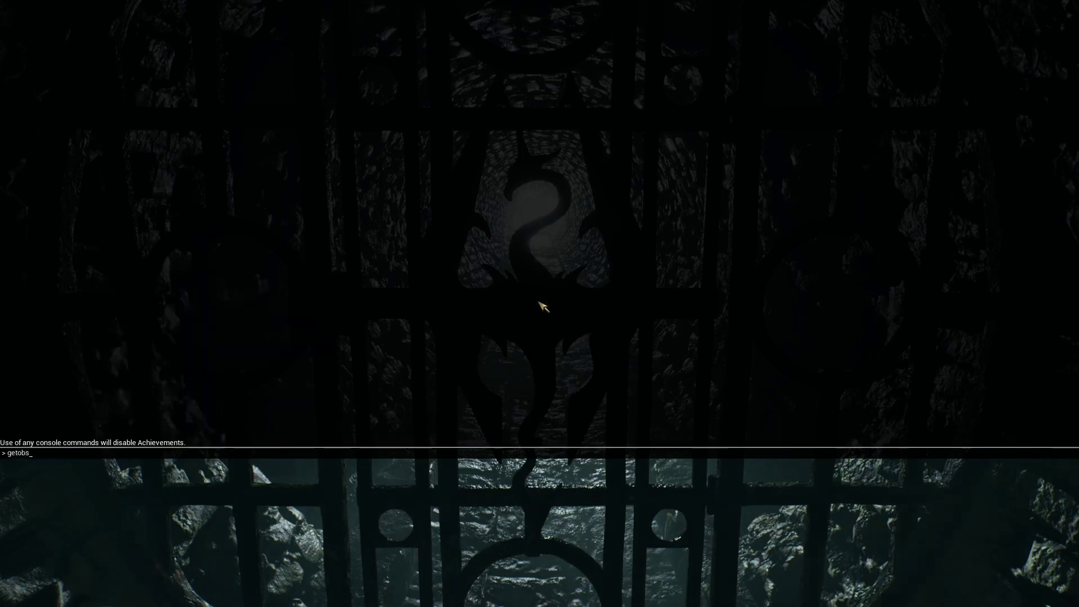
{"action": "type", "text": "eversion"}
{"action": "key", "text": "Return"}
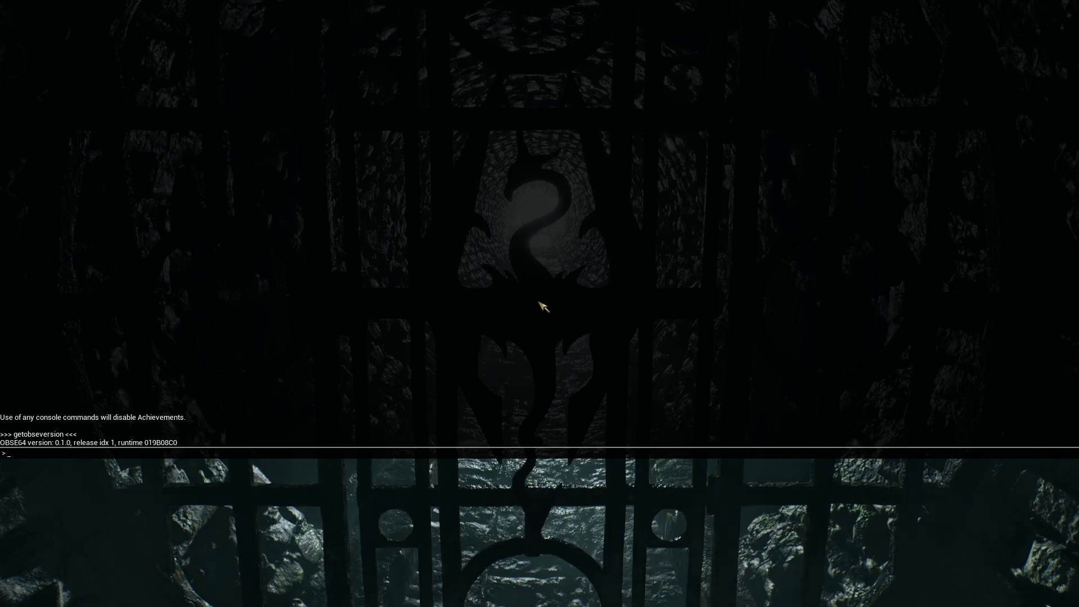
{"action": "key", "text": "grave"}
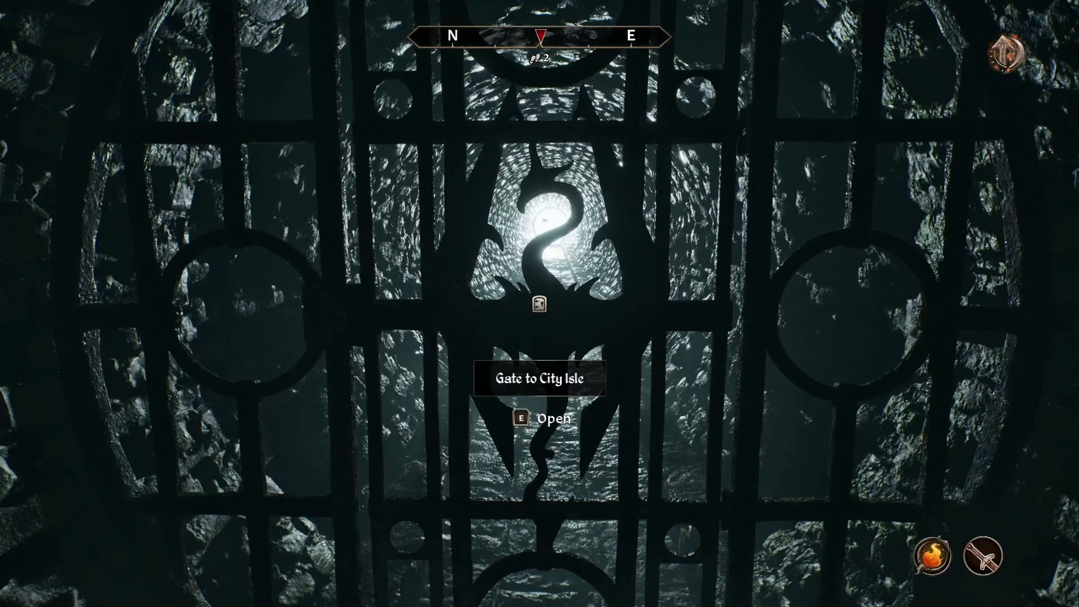
{"action": "key", "text": "Escape"}
{"action": "left_click", "coordinate": [405, 373]}
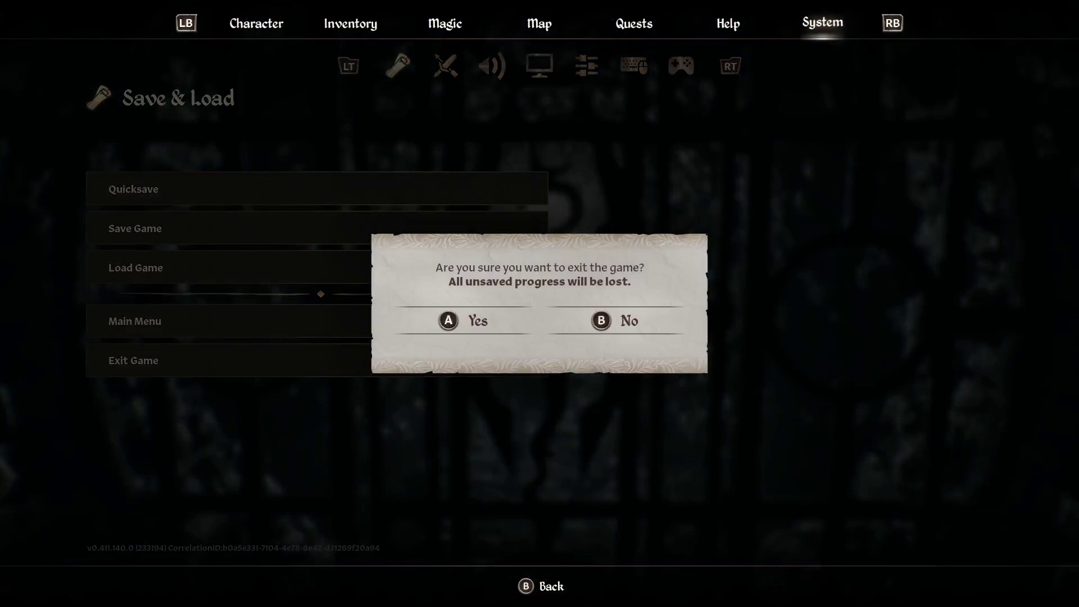
Quit the game, check the Win64 folder, and switch to Oblivion Remastered's Steam page.
{"action": "key", "text": "Escape"}
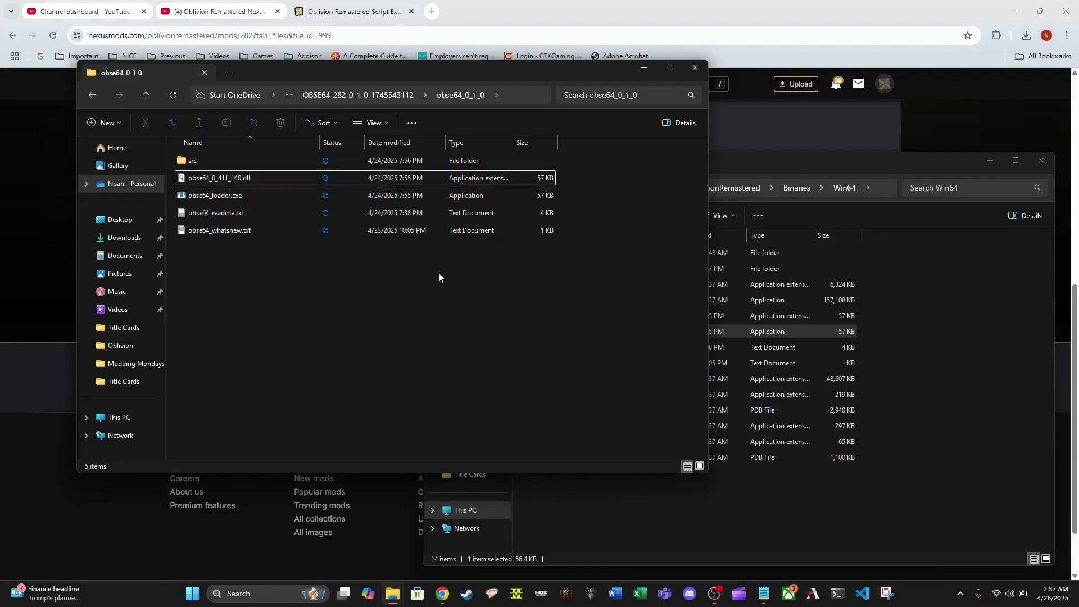
{"action": "left_click", "coordinate": [798, 161]}
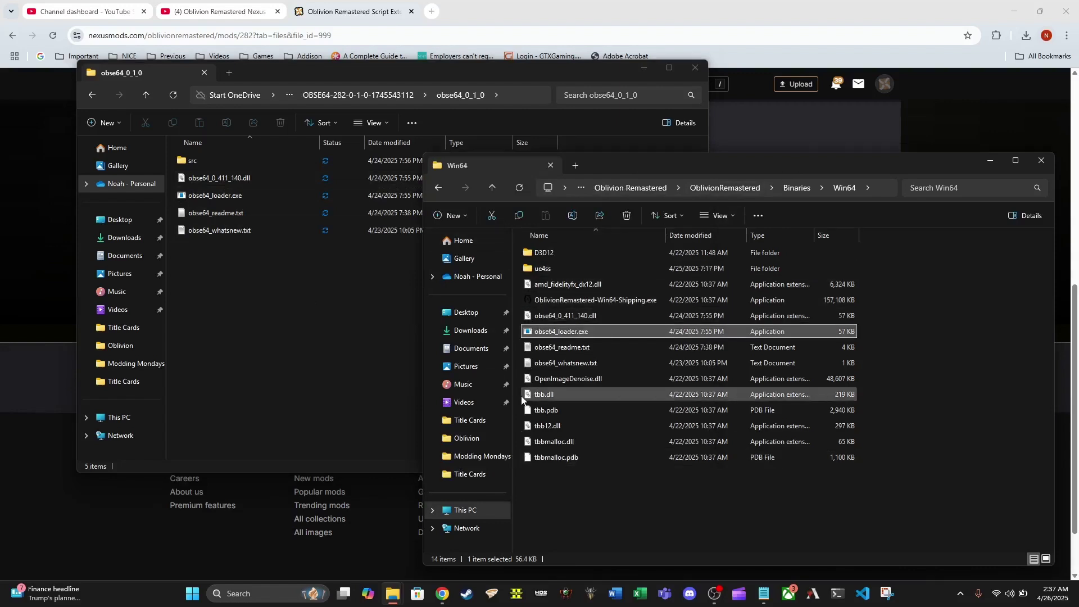
{"action": "left_click", "coordinate": [467, 593]}
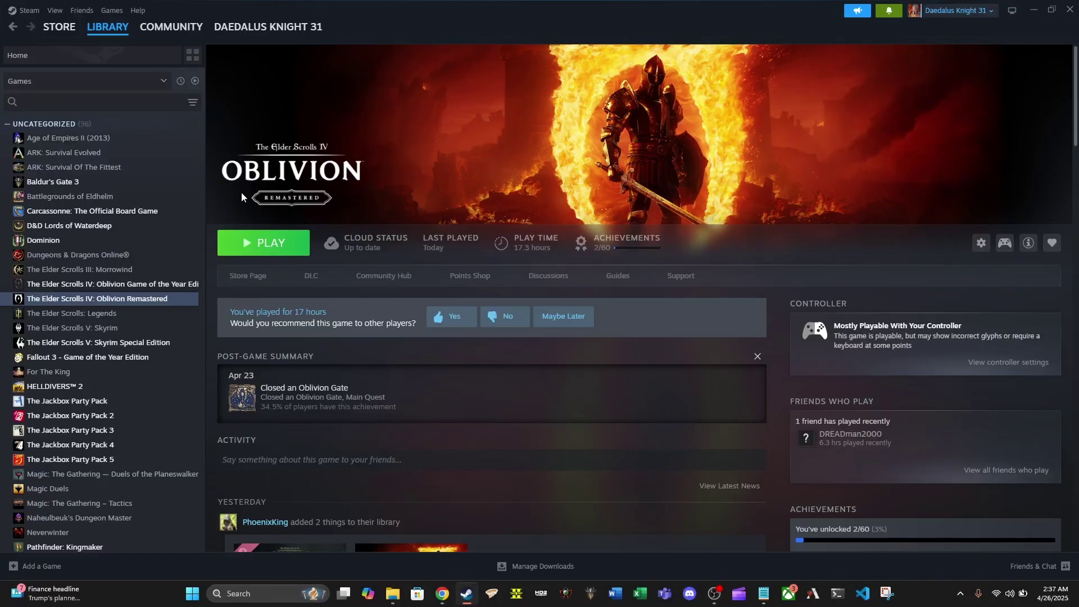
Press PLAY on the Oblivion Remastered library page to reach the main menu.
{"action": "left_click", "coordinate": [263, 243]}
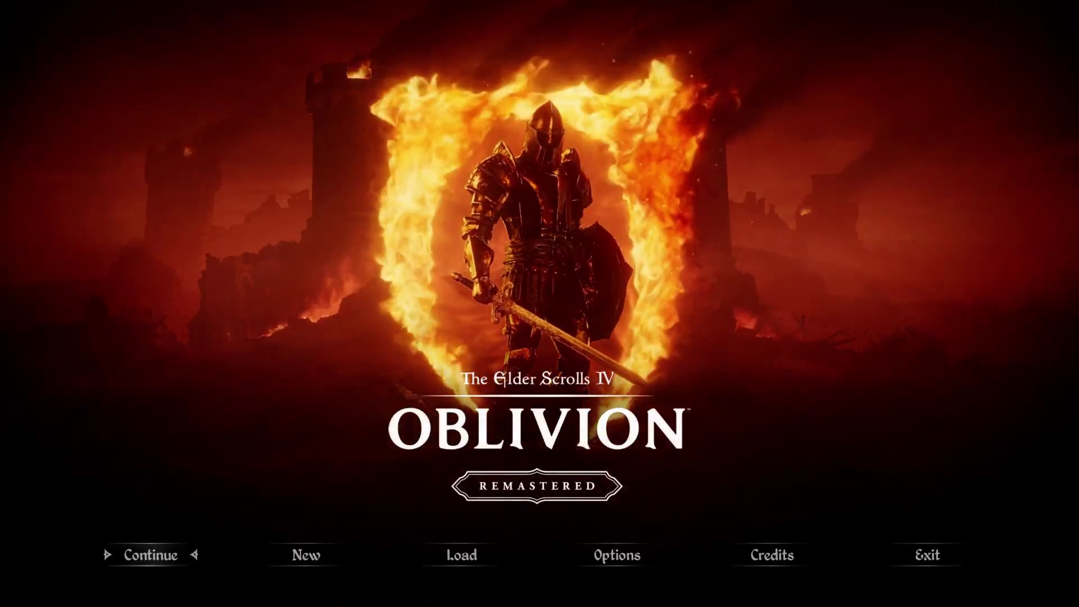
Open the Load screen and load the top save from the Monday Mods group.
{"action": "key", "text": "Right"}
{"action": "key", "text": "Right"}
{"action": "key", "text": "Return"}
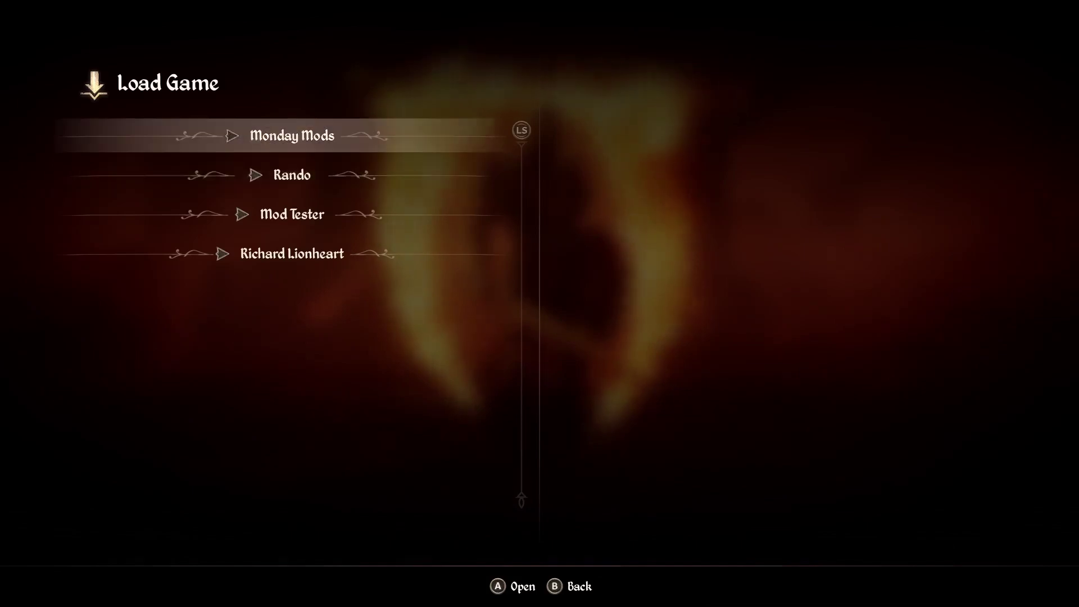
{"action": "key", "text": "Return"}
{"action": "key", "text": "Return"}
{"action": "key", "text": "Return"}
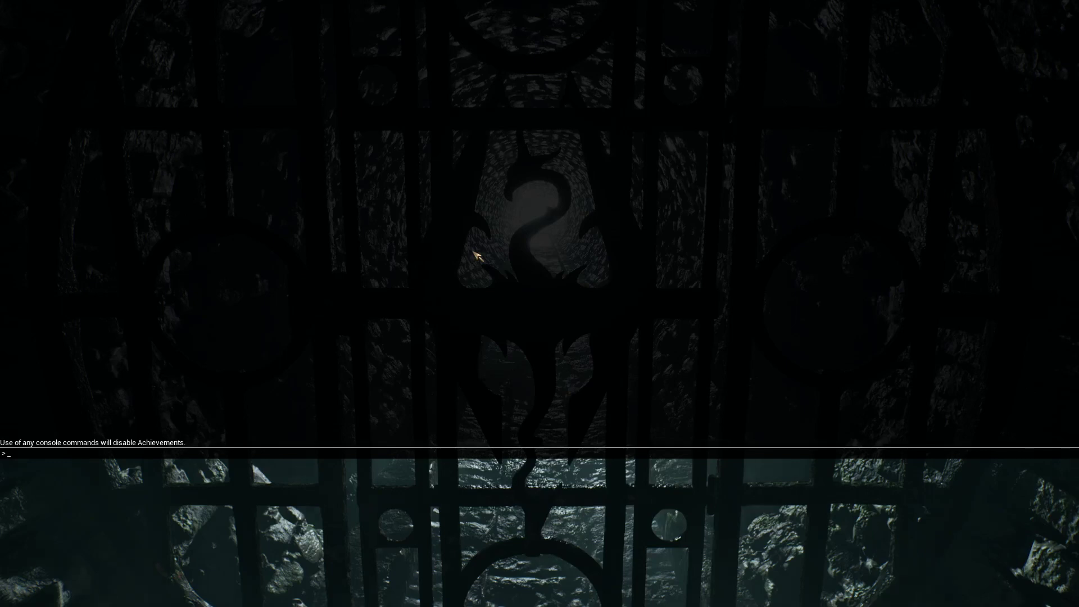
Run getobseversion, which fails with command-not-found, then close the console and choose Exit Game.
{"action": "type", "text": "get"}
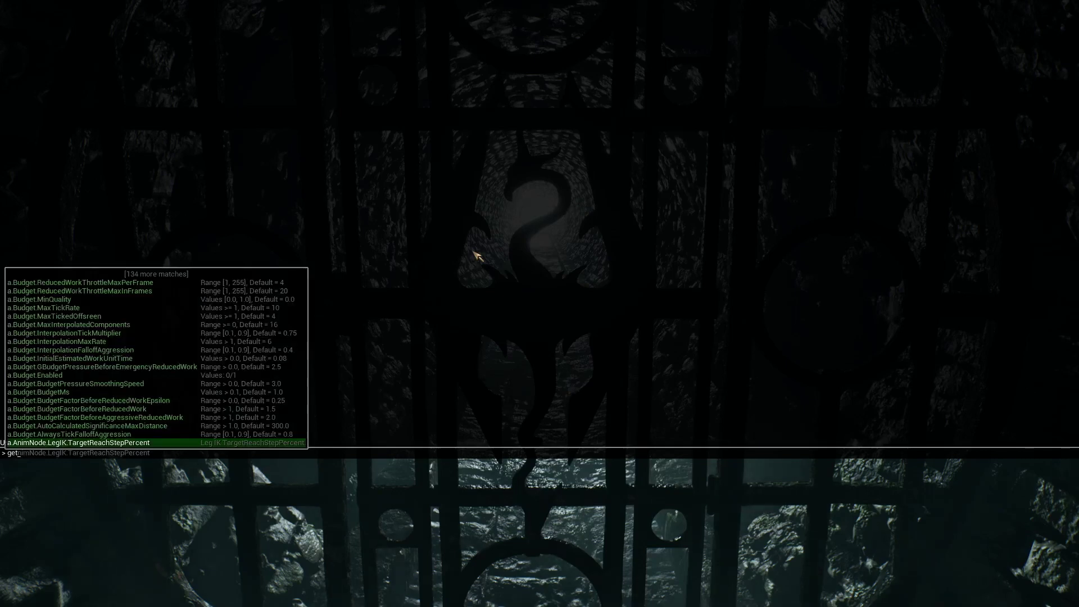
{"action": "type", "text": "obsever"}
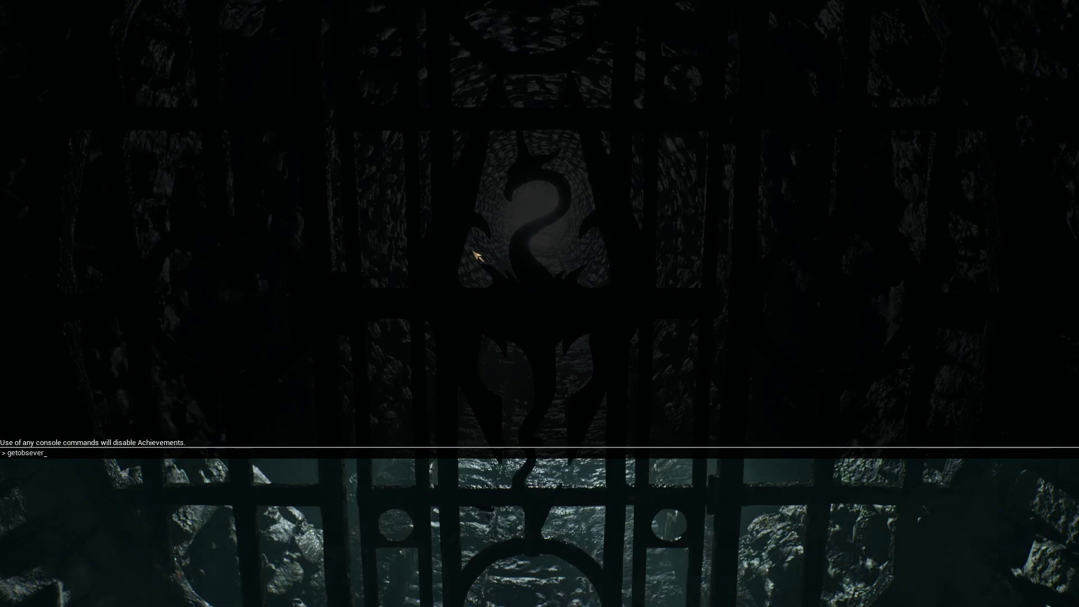
{"action": "type", "text": "sion"}
{"action": "key", "text": "Return"}
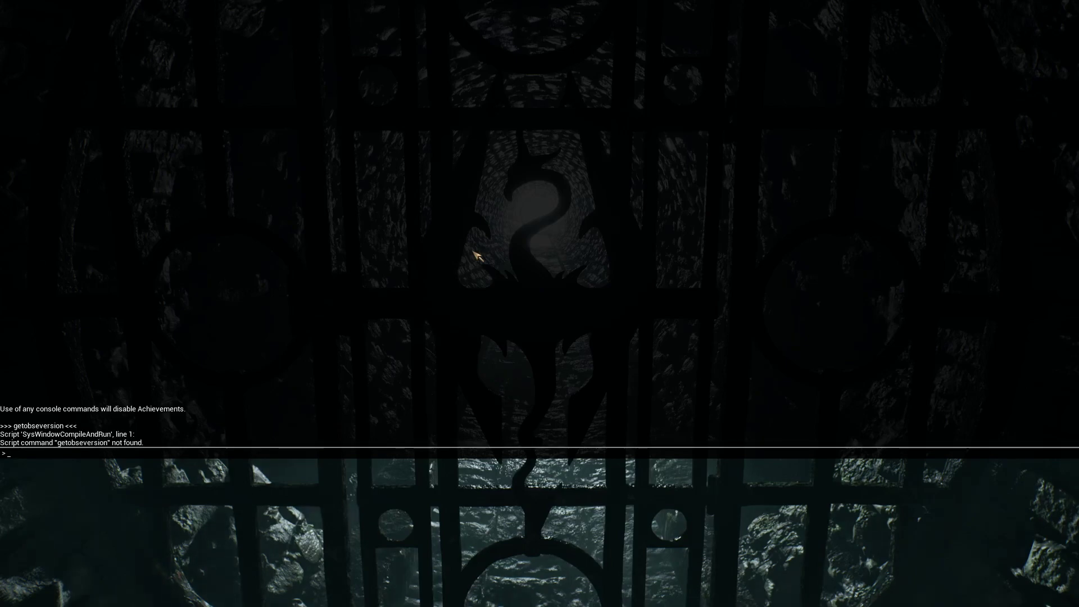
{"action": "key", "text": "grave"}
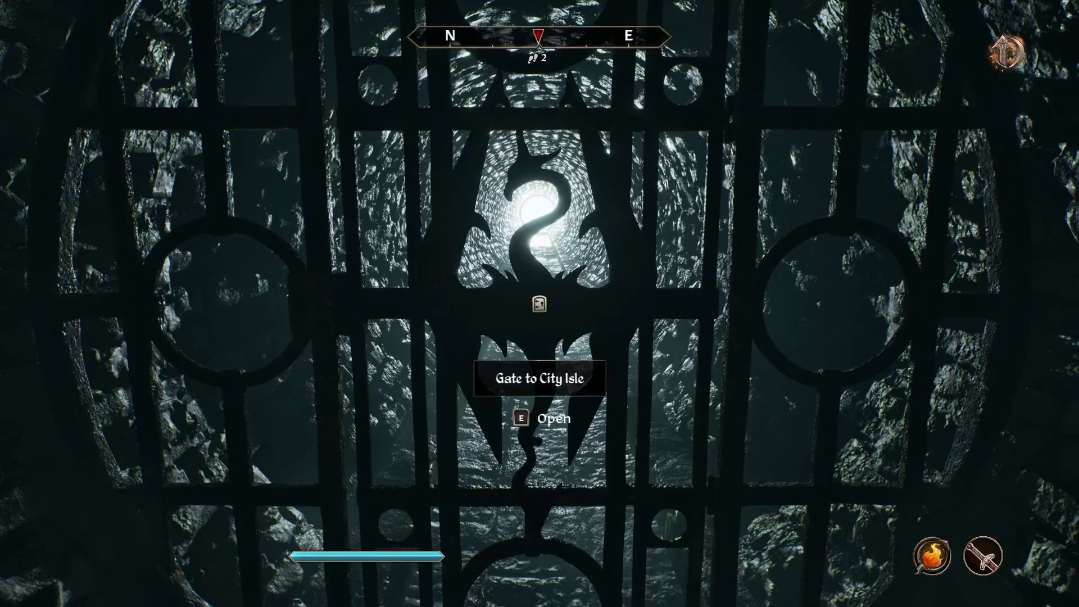
{"action": "key", "text": "Escape"}
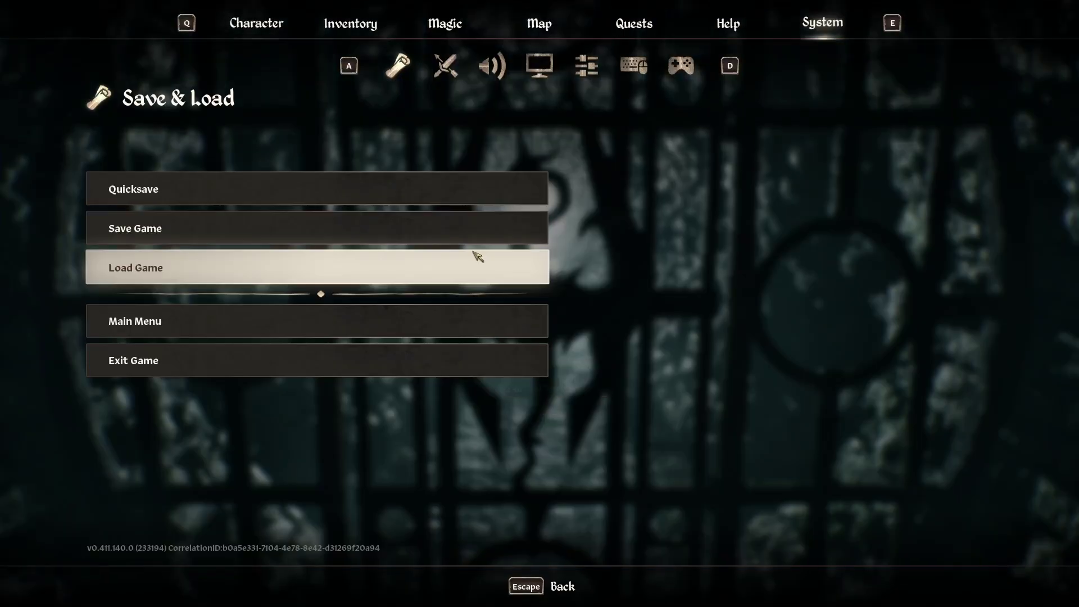
{"action": "left_click", "coordinate": [308, 366]}
Confirm quitting the game, then view Vortex's Profiles page with the Vanilla profile active.
{"action": "left_click", "coordinate": [492, 329]}
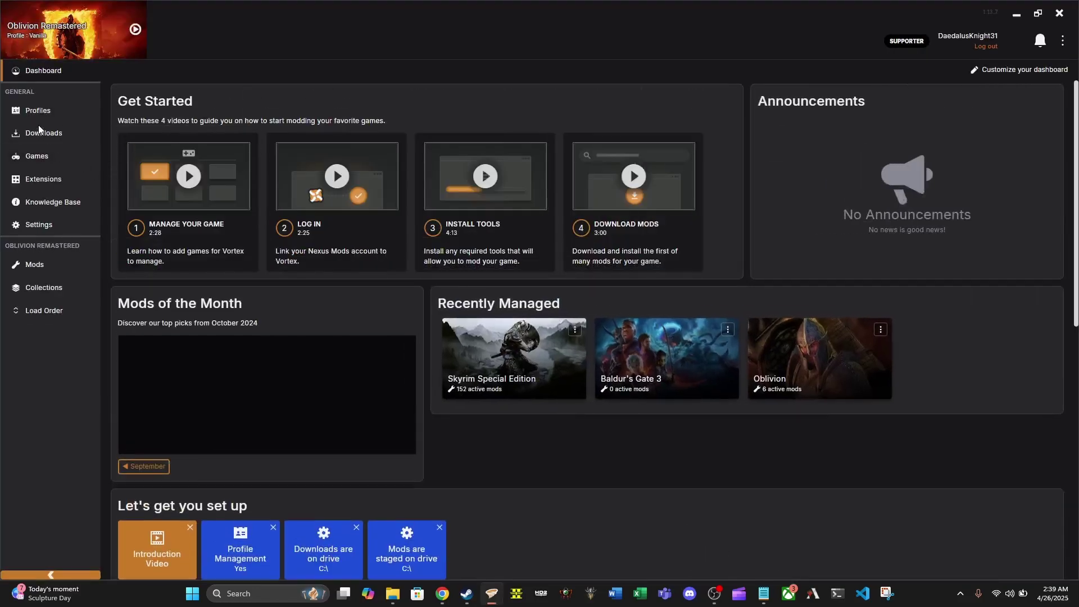
{"action": "left_click", "coordinate": [41, 112]}
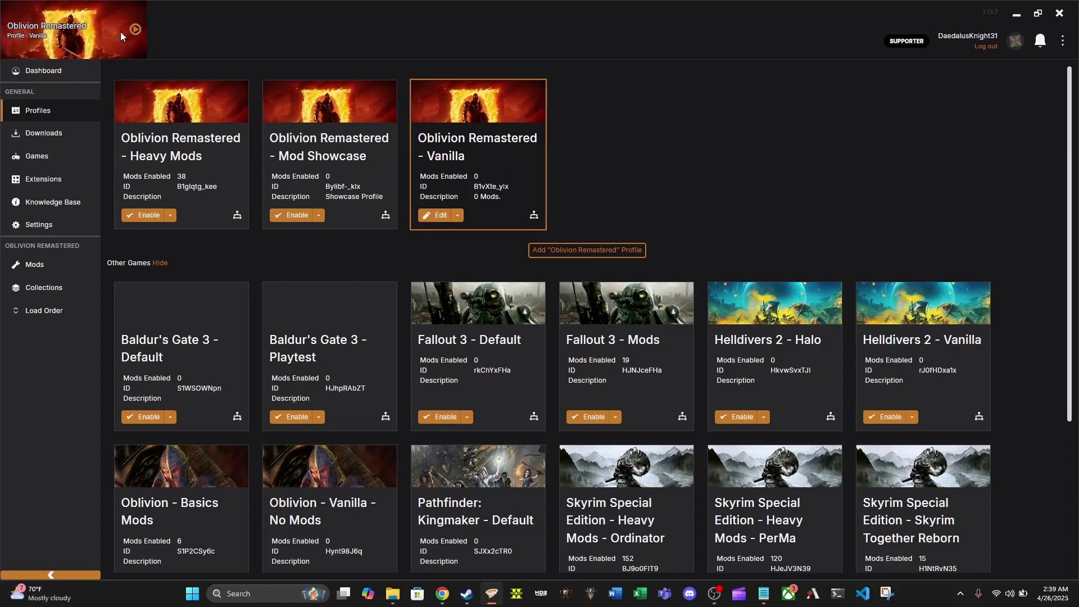
Launch Oblivion Remastered from Vortex and load Save 1 - Sewers from the Monday Mods saves.
{"action": "left_click", "coordinate": [135, 30]}
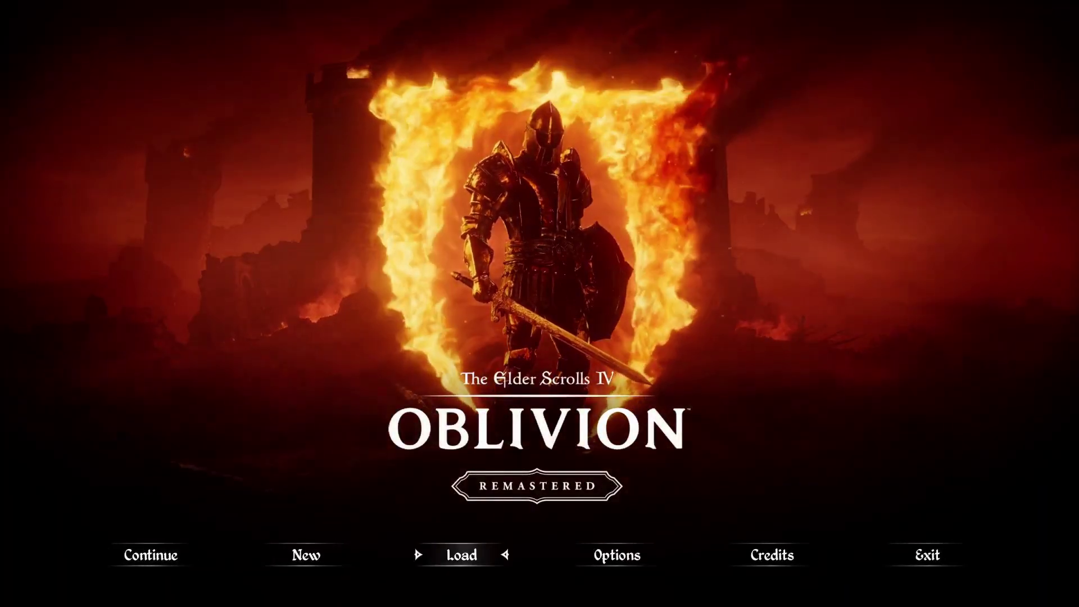
{"action": "key", "text": "Return"}
{"action": "key", "text": "Down"}
{"action": "key", "text": "Up"}
{"action": "key", "text": "Return"}
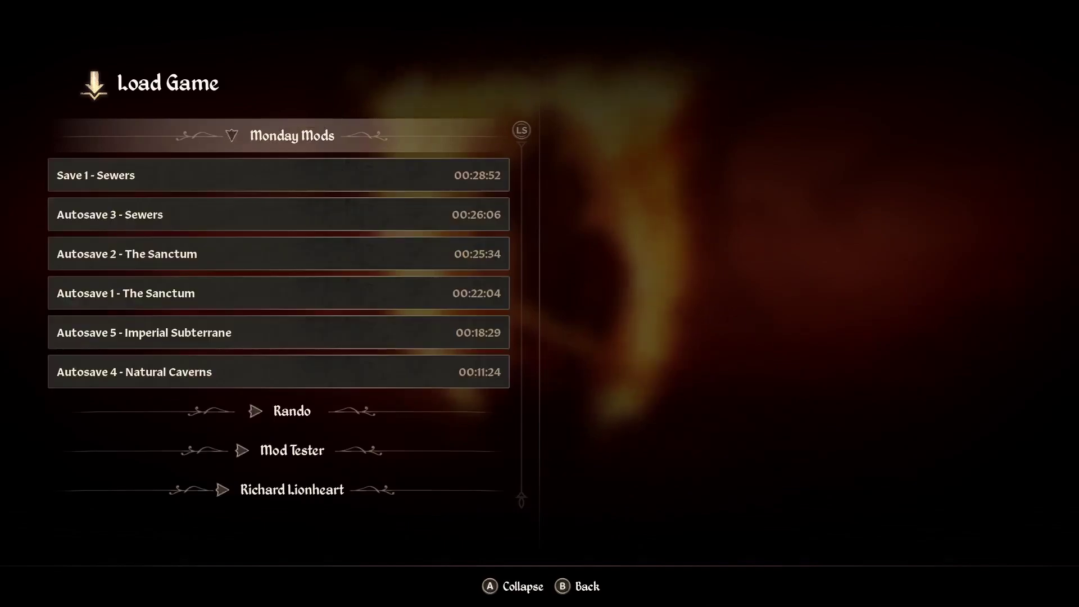
{"action": "key", "text": "Down"}
{"action": "key", "text": "Return"}
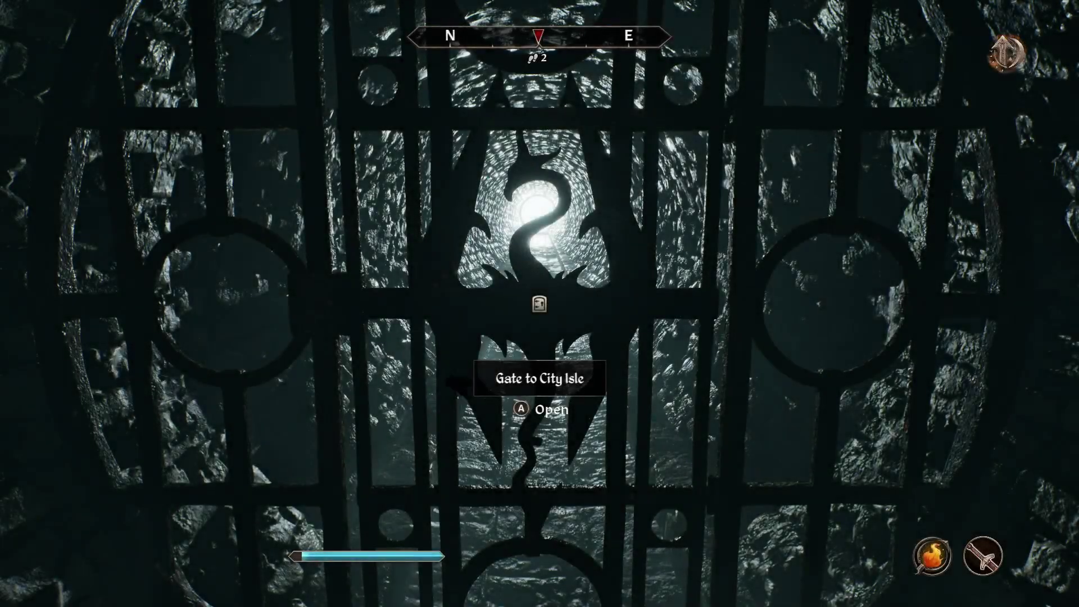
Open the console and run the OBSE version check command.
{"action": "key", "text": "grave"}
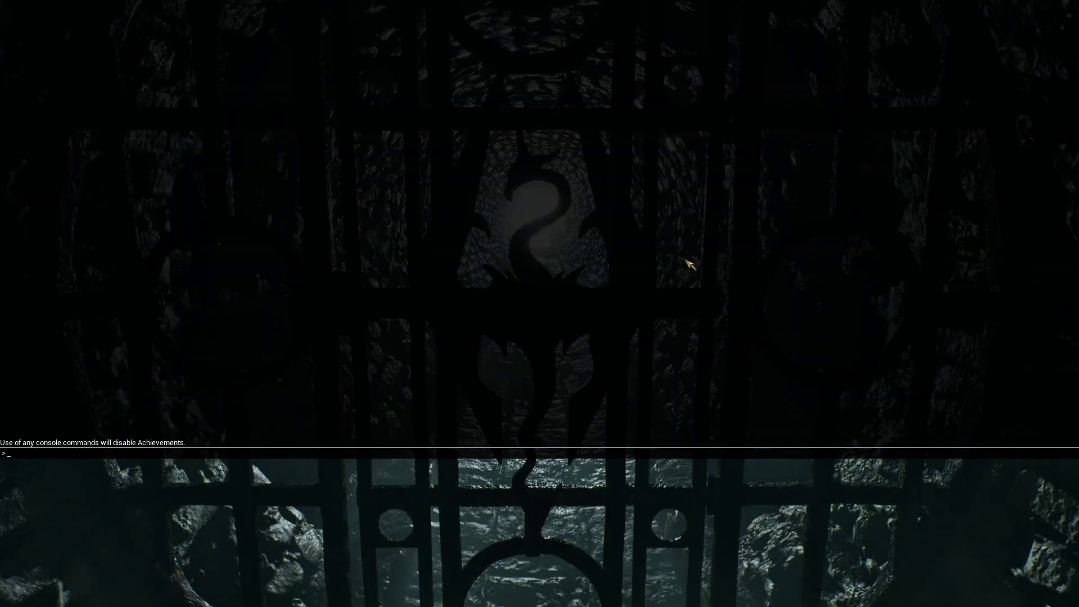
{"action": "type", "text": "o"}
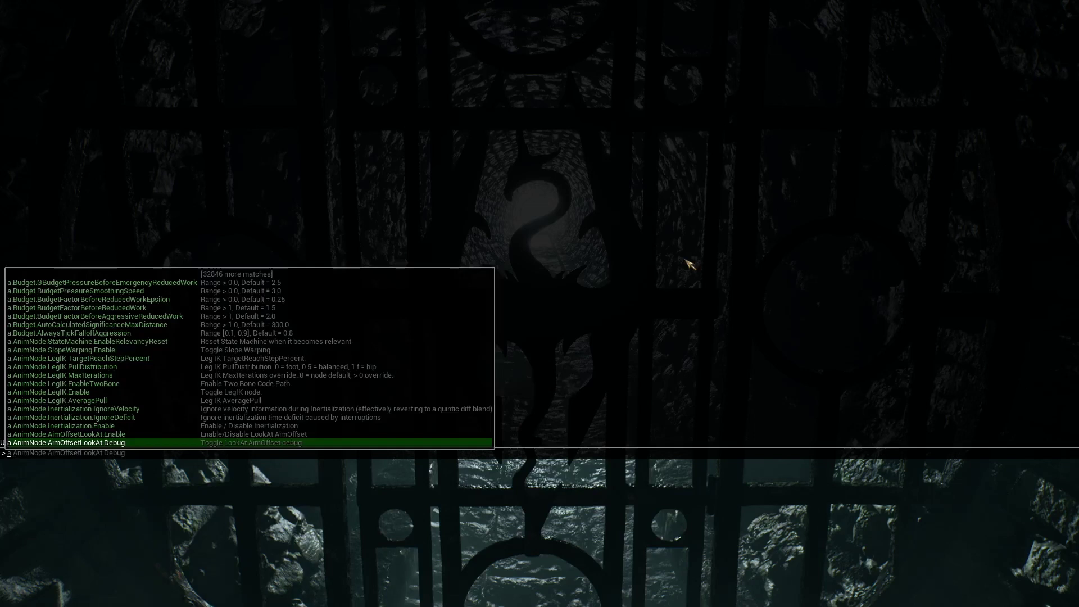
{"action": "type", "text": "getobse"}
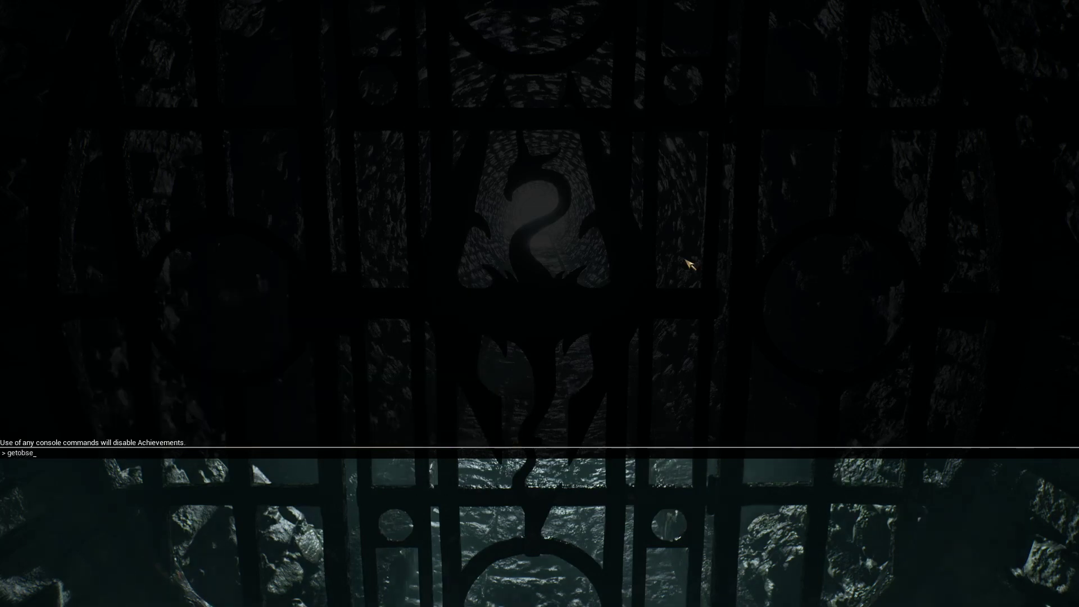
{"action": "type", "text": "version"}
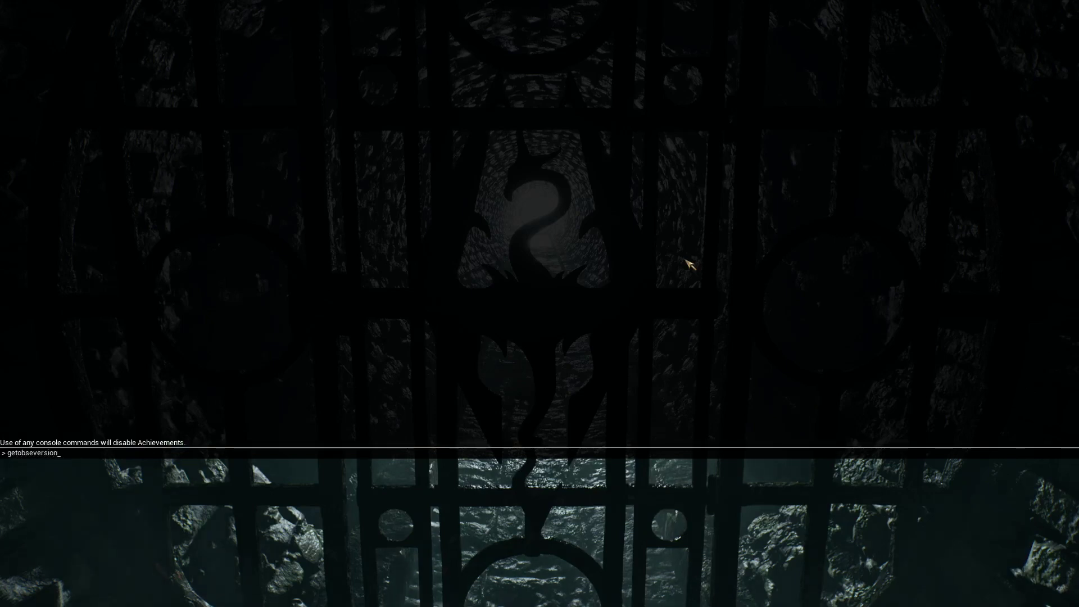
{"action": "key", "text": "Return"}
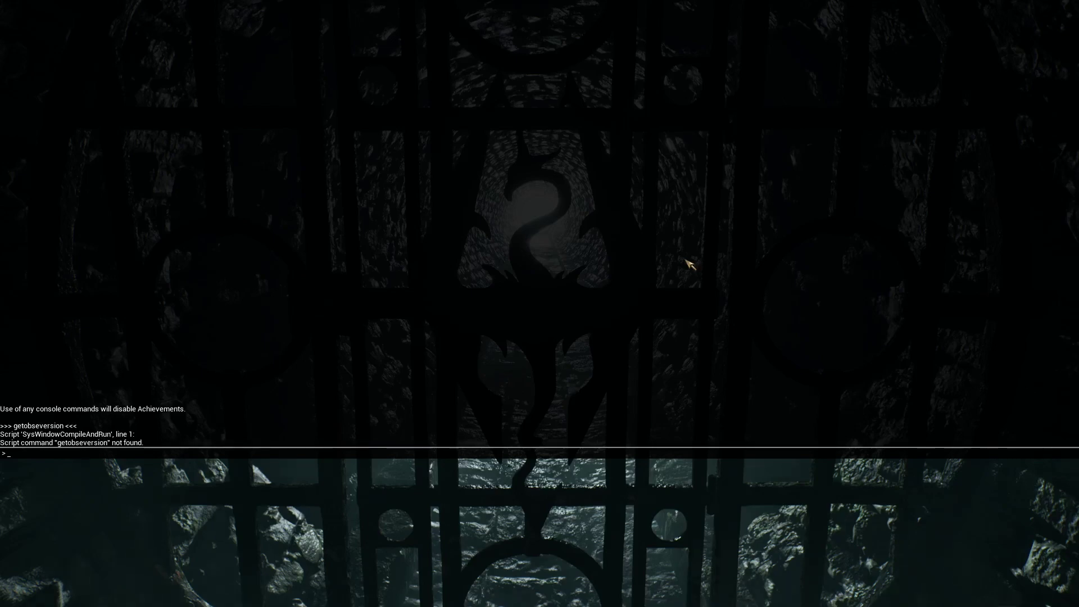
Close the console and choose Exit Game from the system menu.
{"action": "key", "text": "grave"}
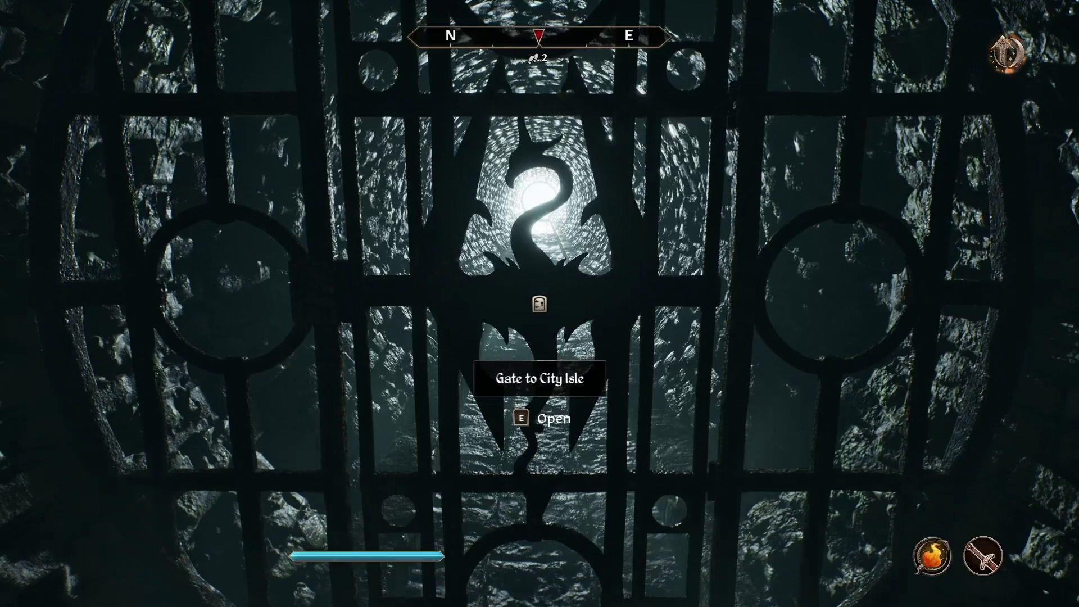
{"action": "key", "text": "Escape"}
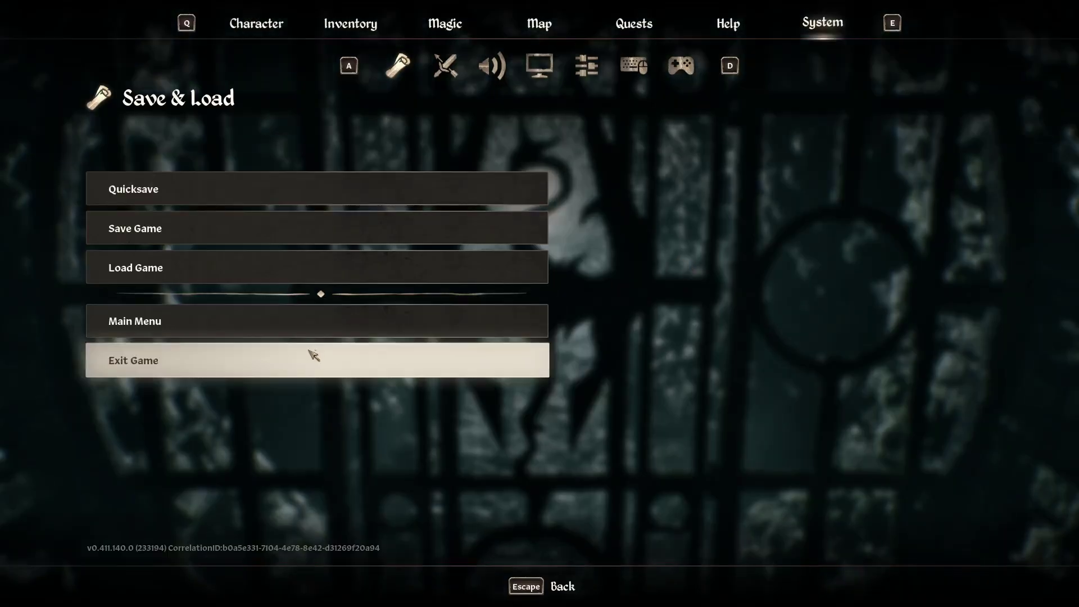
{"action": "left_click", "coordinate": [303, 359]}
Confirm quitting, then open Oblivion Remastered's Properties from the Steam library.
{"action": "left_click", "coordinate": [499, 334]}
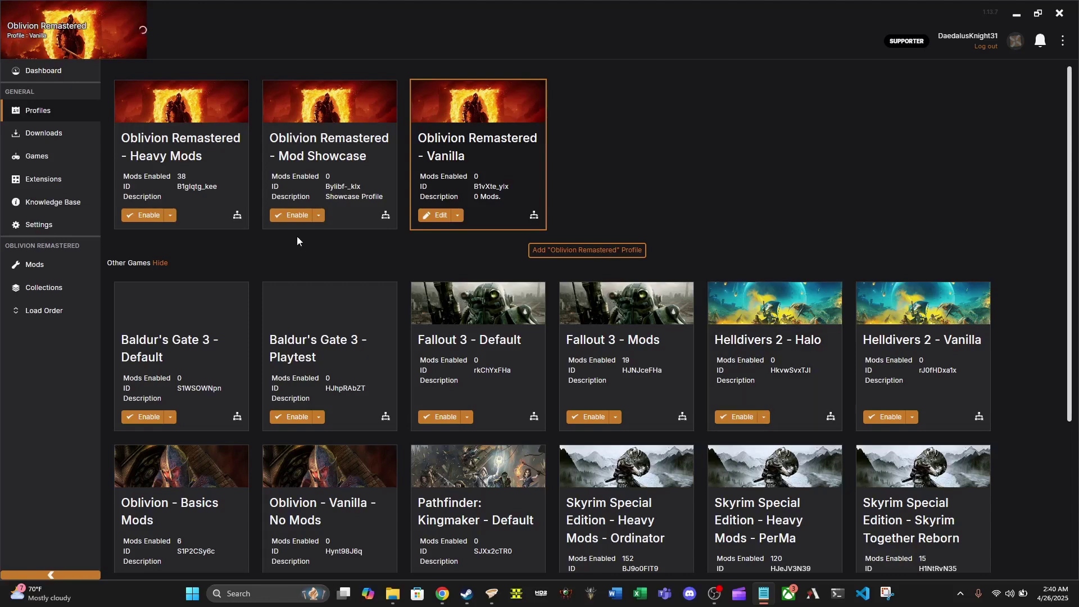
{"action": "left_click", "coordinate": [466, 593]}
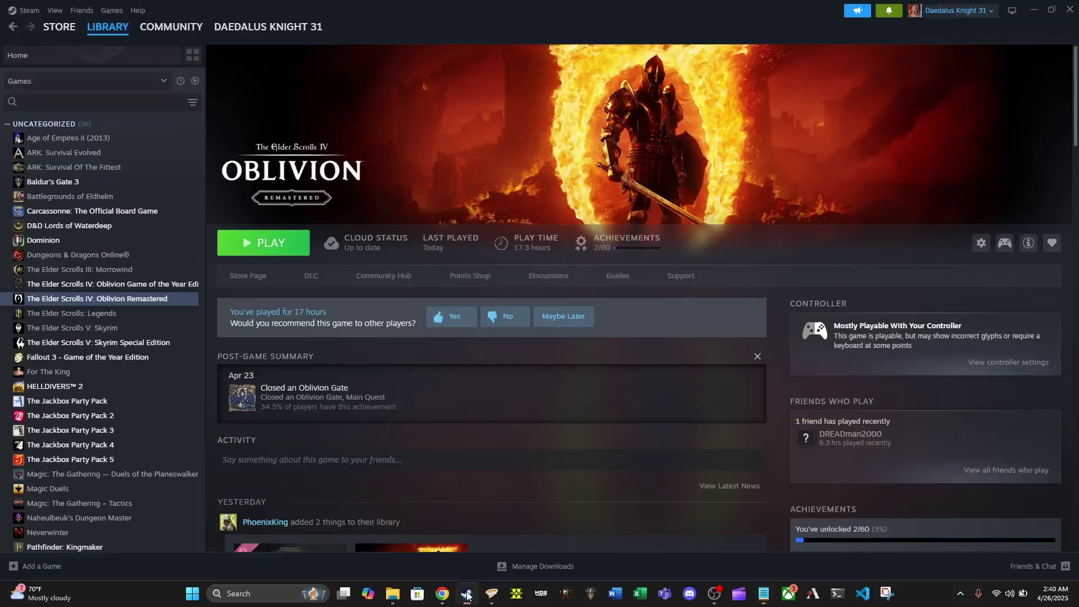
{"action": "right_click", "coordinate": [142, 300]}
{"action": "left_click", "coordinate": [183, 391]}
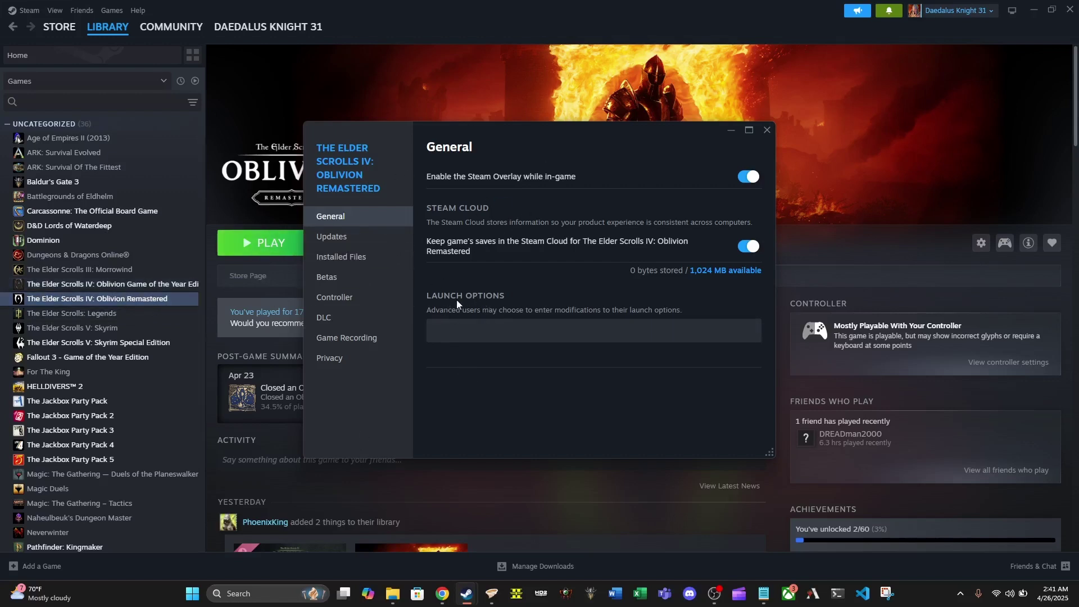
Paste the obse64_loader.exe path followed by -- %command% into Launch Options, then close Properties.
{"action": "left_click", "coordinate": [471, 330]}
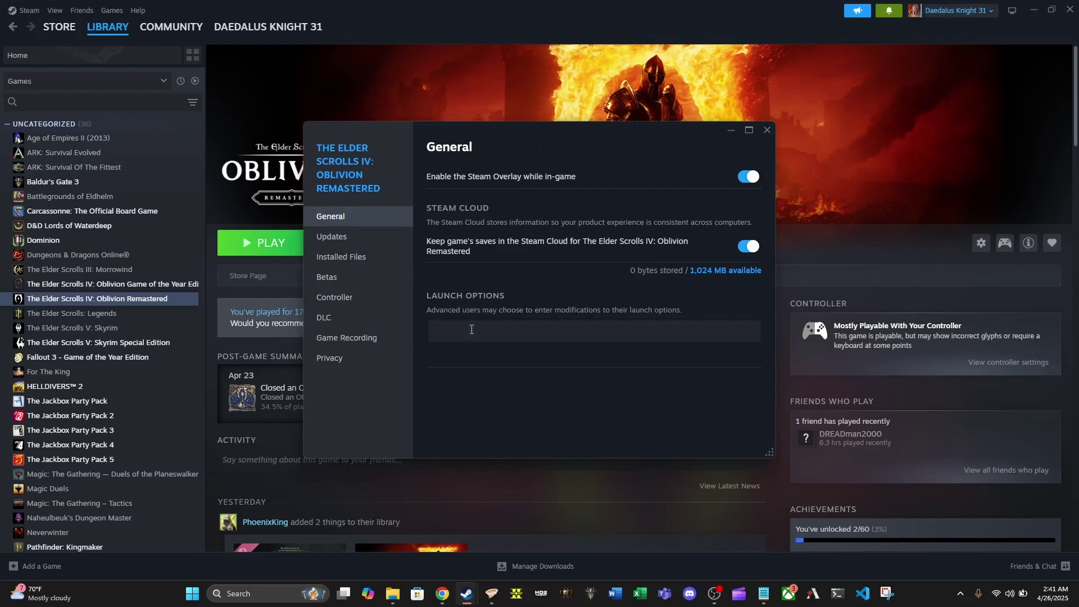
{"action": "key", "text": "ctrl+v"}
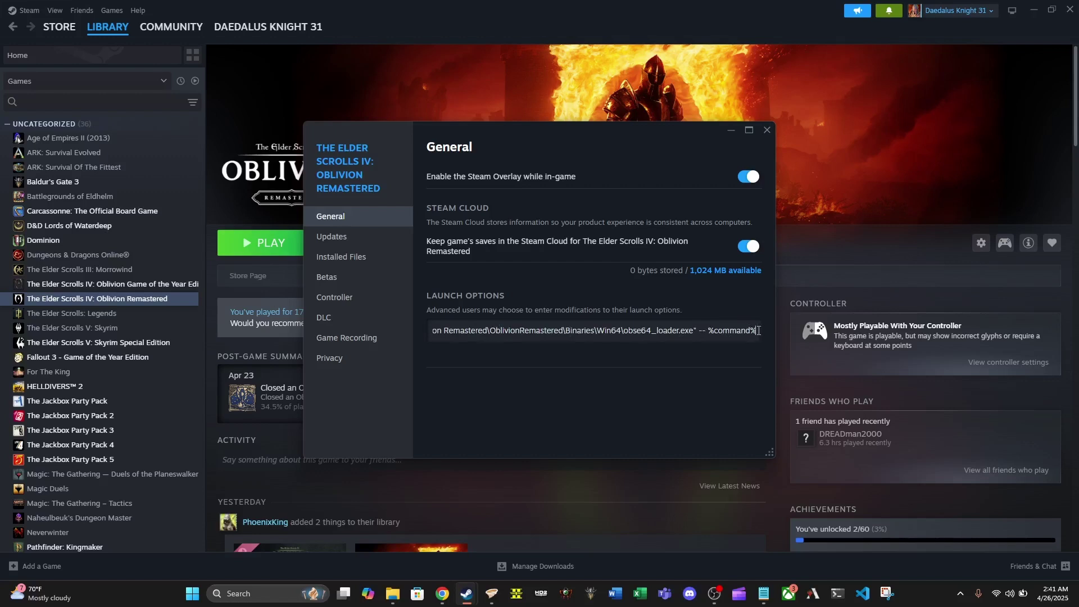
{"action": "mouse_move", "coordinate": [749, 330]}
{"action": "left_mouse_down"}
{"action": "mouse_move", "coordinate": [405, 337]}
{"action": "mouse_move", "coordinate": [754, 330]}
{"action": "left_mouse_up"}
{"action": "left_click", "coordinate": [367, 238]}
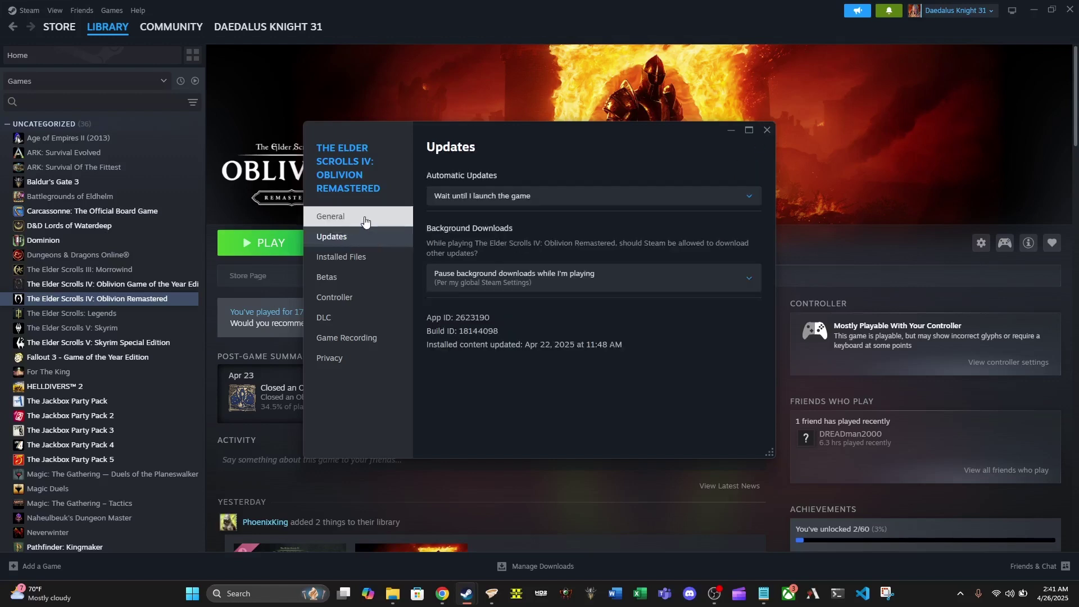
{"action": "left_click", "coordinate": [363, 217]}
{"action": "left_click", "coordinate": [762, 135]}
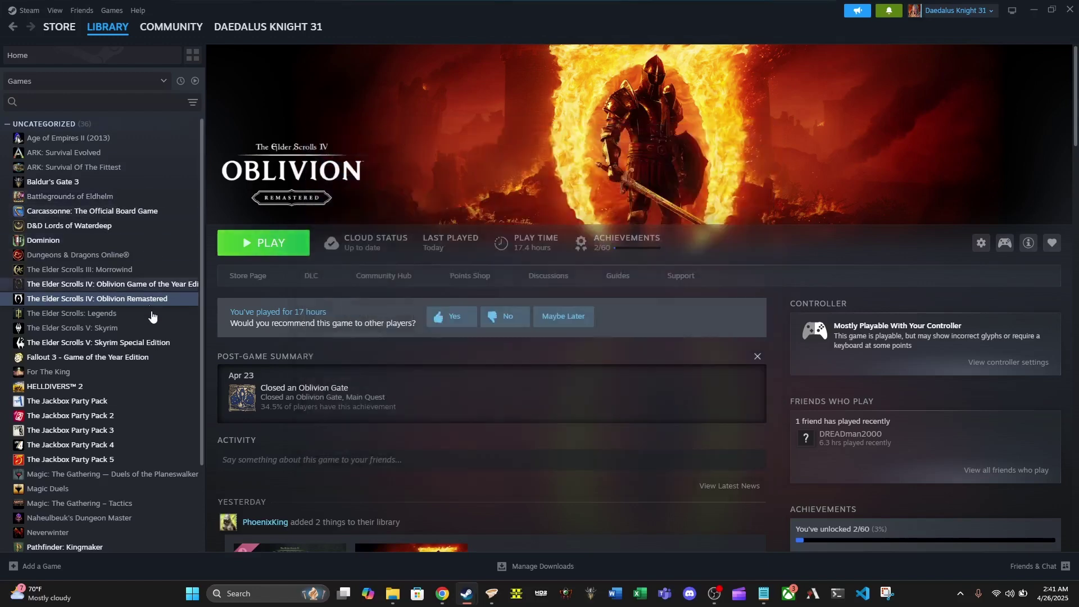
Press PLAY in Steam, then load Save 1 - Sewers from the Monday Mods saves.
{"action": "left_click", "coordinate": [268, 253]}
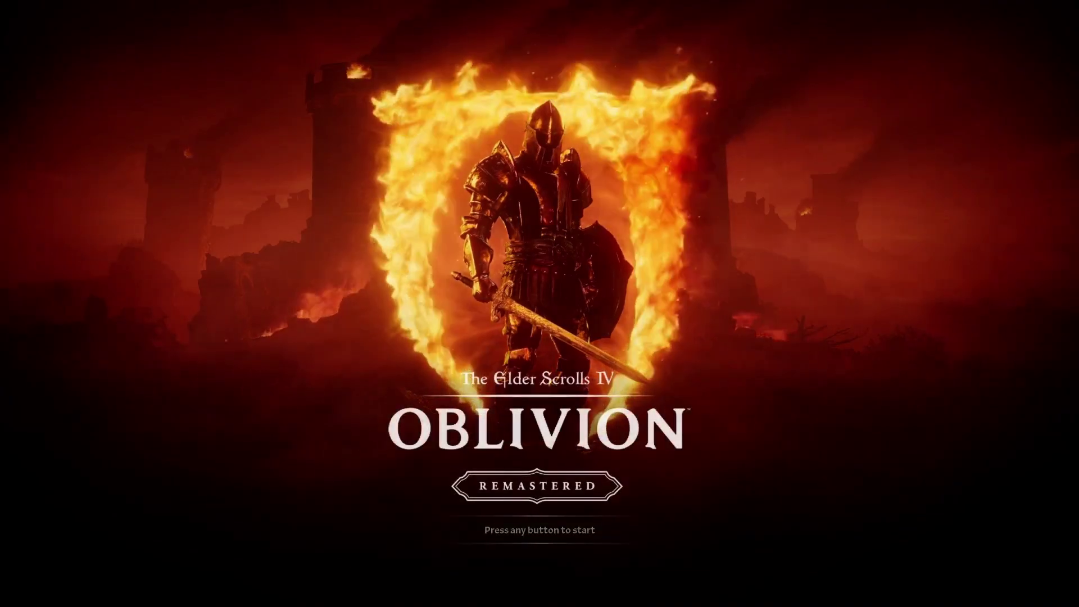
{"action": "key", "text": "Return"}
{"action": "key", "text": "Right"}
{"action": "key", "text": "Right"}
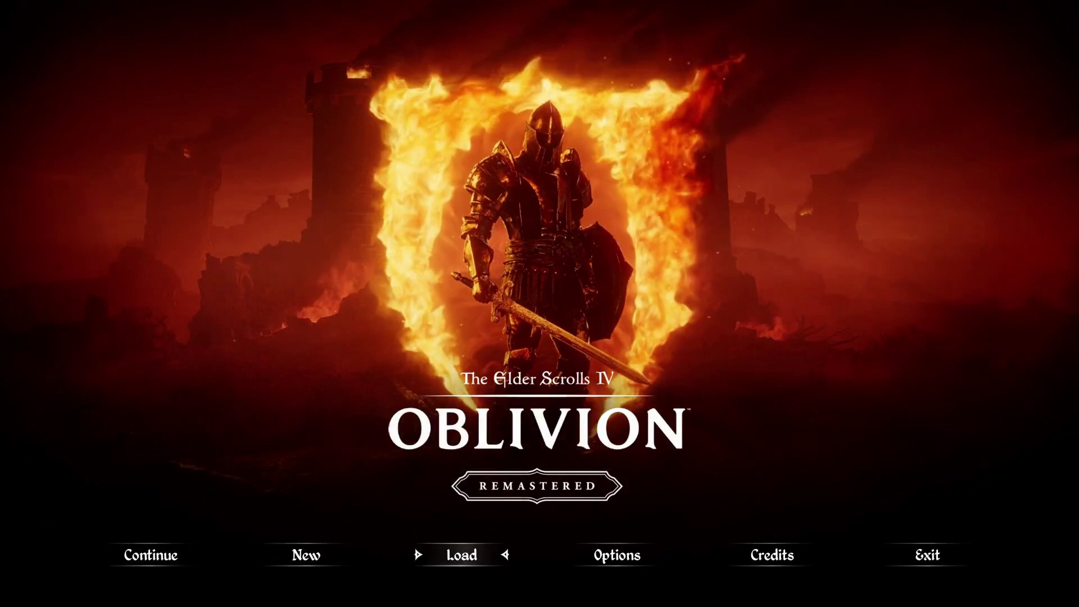
{"action": "key", "text": "Right"}
{"action": "key", "text": "Left"}
{"action": "key", "text": "Return"}
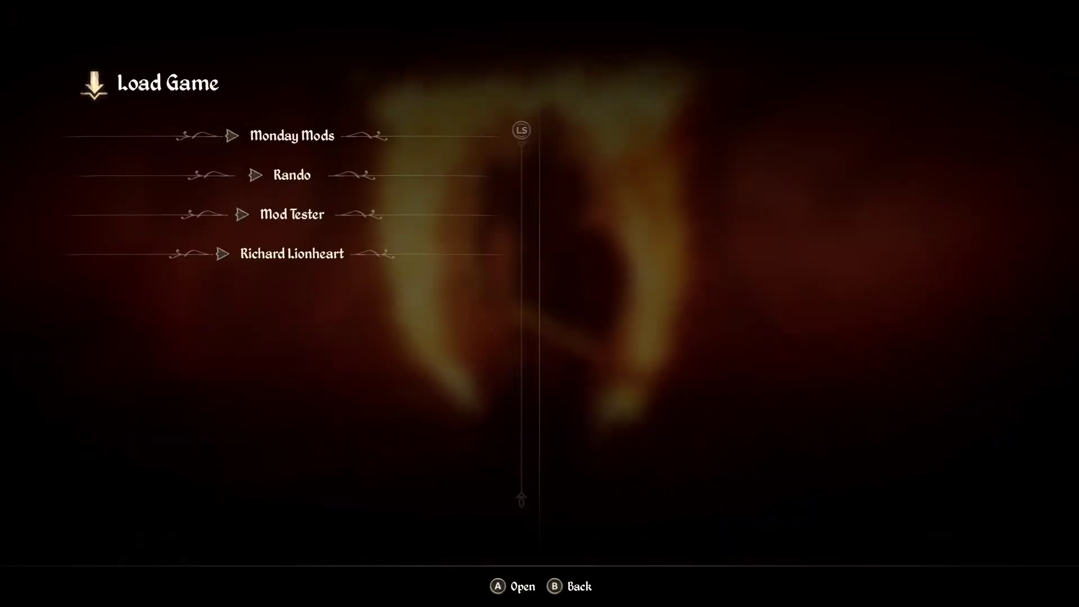
{"action": "key", "text": "Return"}
{"action": "key", "text": "Down"}
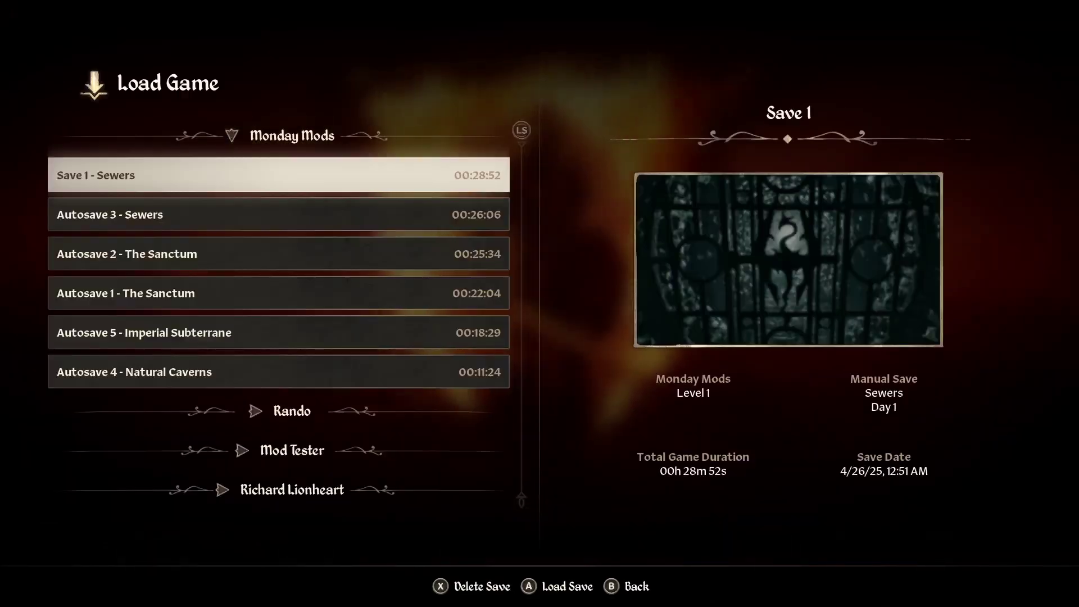
{"action": "key", "text": "Return"}
{"action": "key", "text": "Return"}
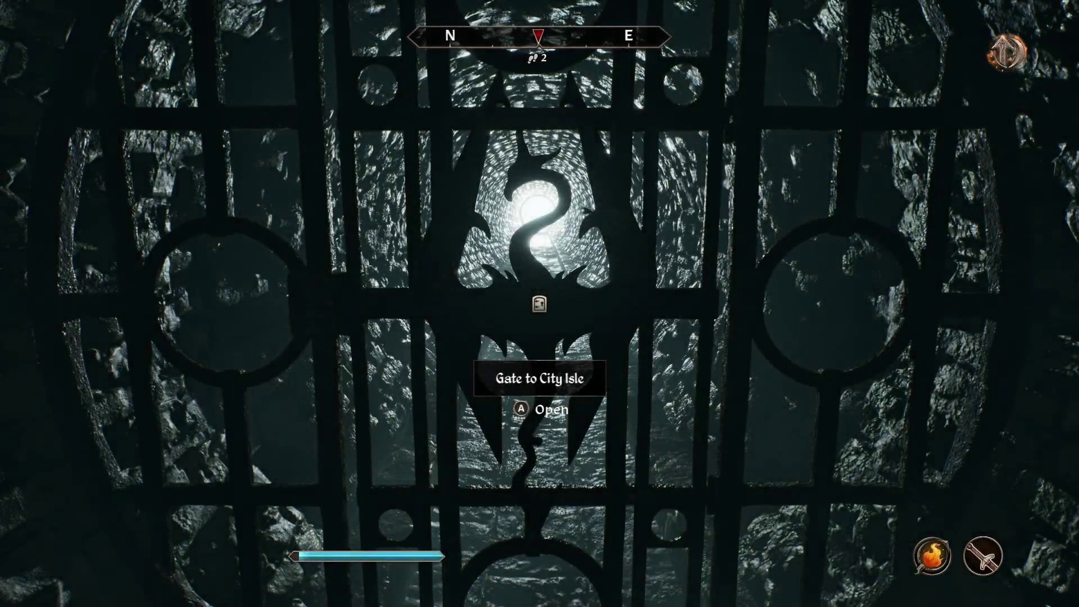
Run getobseversion in the console, confirming OBSE64 version 0.1.0.
{"action": "key", "text": "grave"}
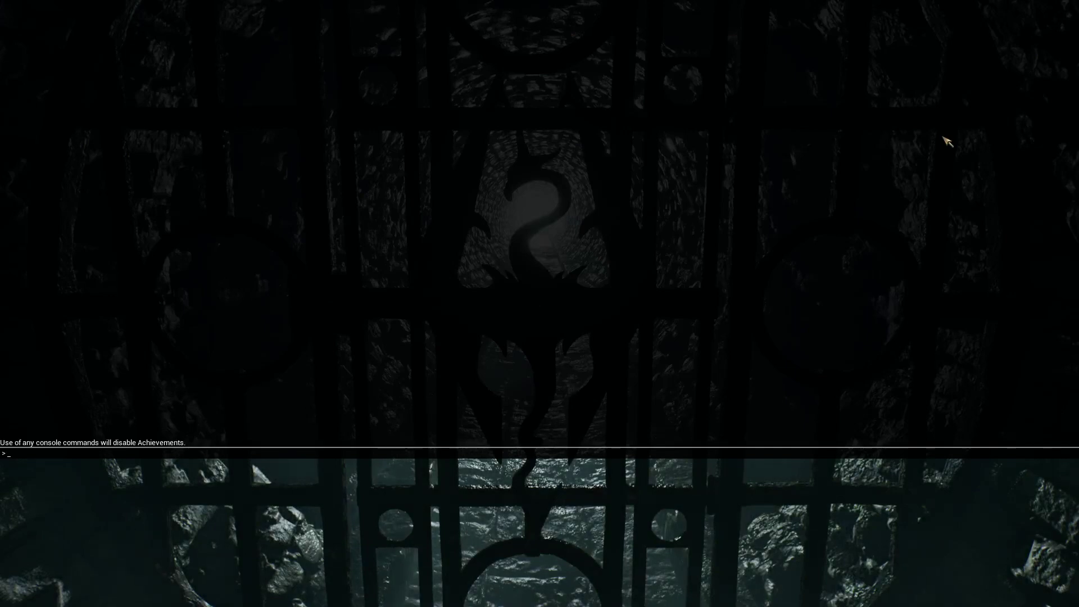
{"action": "type", "text": "get"}
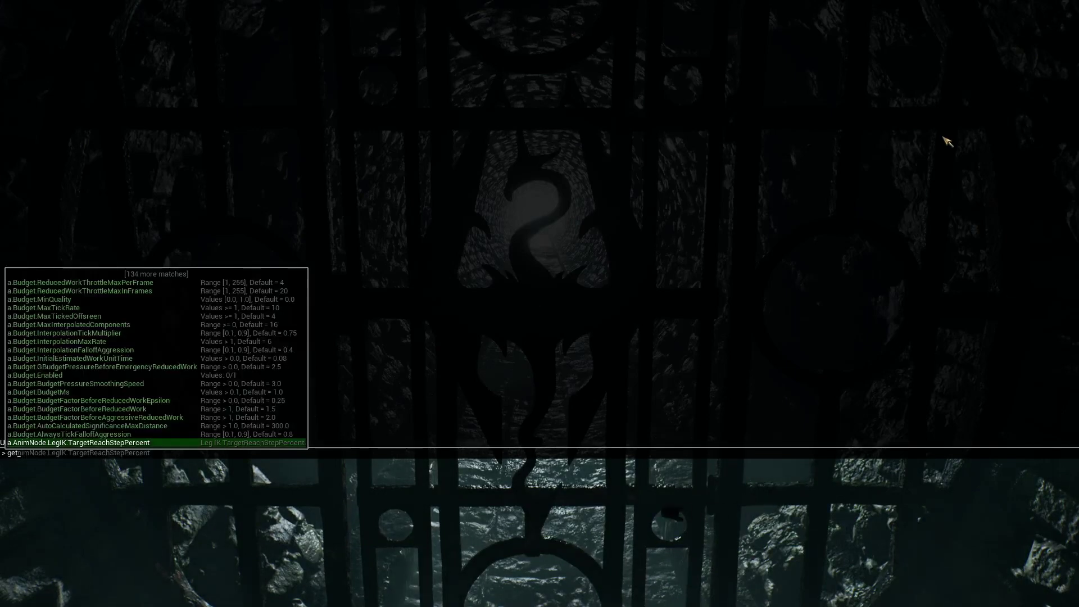
{"action": "type", "text": "obse"}
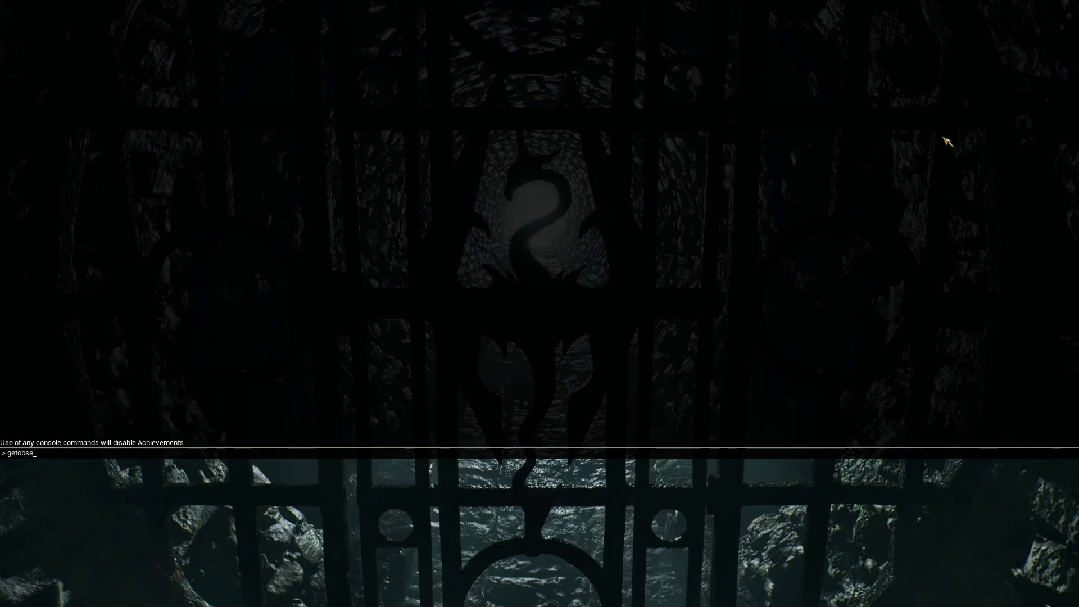
{"action": "type", "text": "version"}
{"action": "key", "text": "Return"}
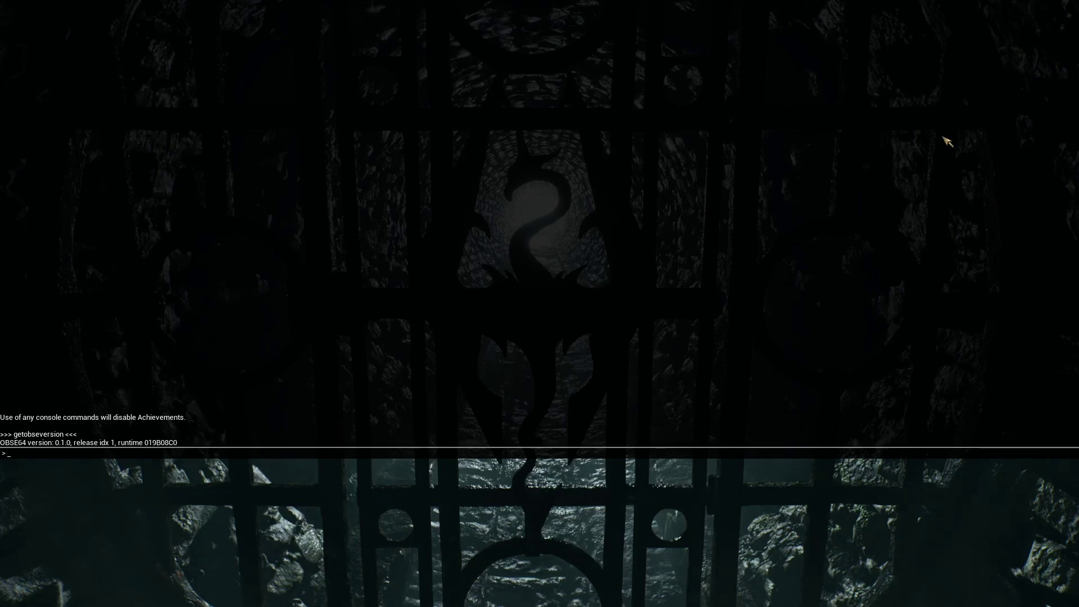
Close the console, exit the game with Yes, and switch back to Steam.
{"action": "key", "text": "grave"}
{"action": "key", "text": "Escape"}
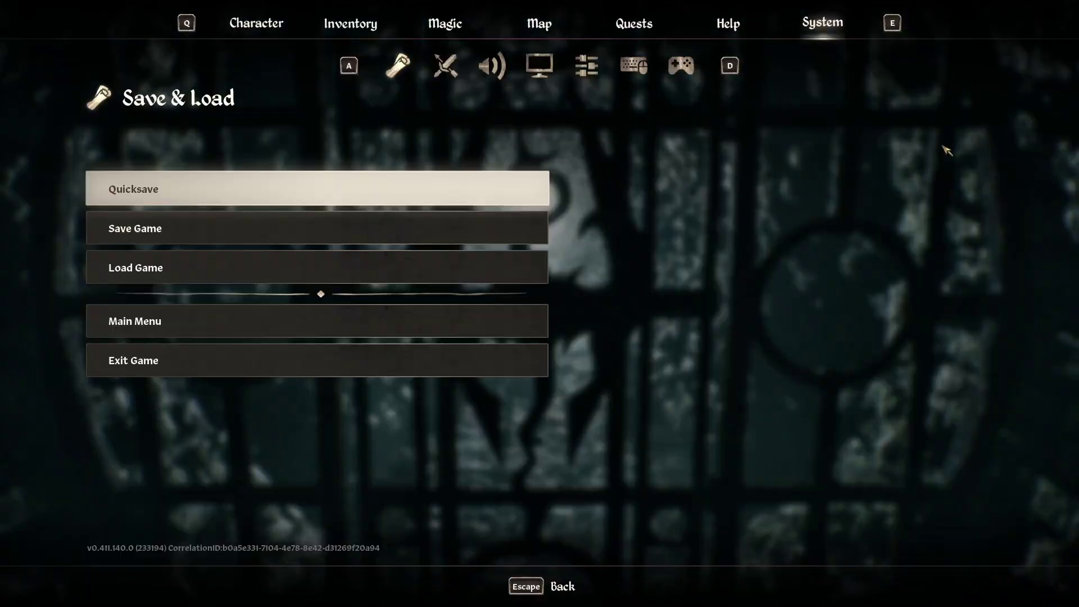
{"action": "left_click", "coordinate": [410, 378]}
{"action": "left_click", "coordinate": [462, 320]}
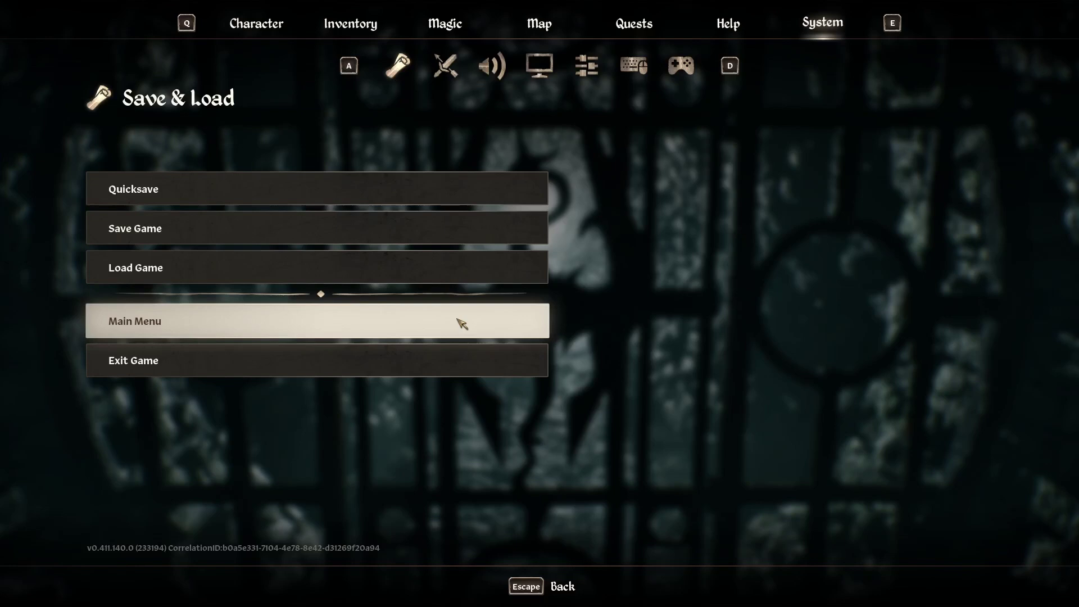
{"action": "key", "text": "alt+Tab"}
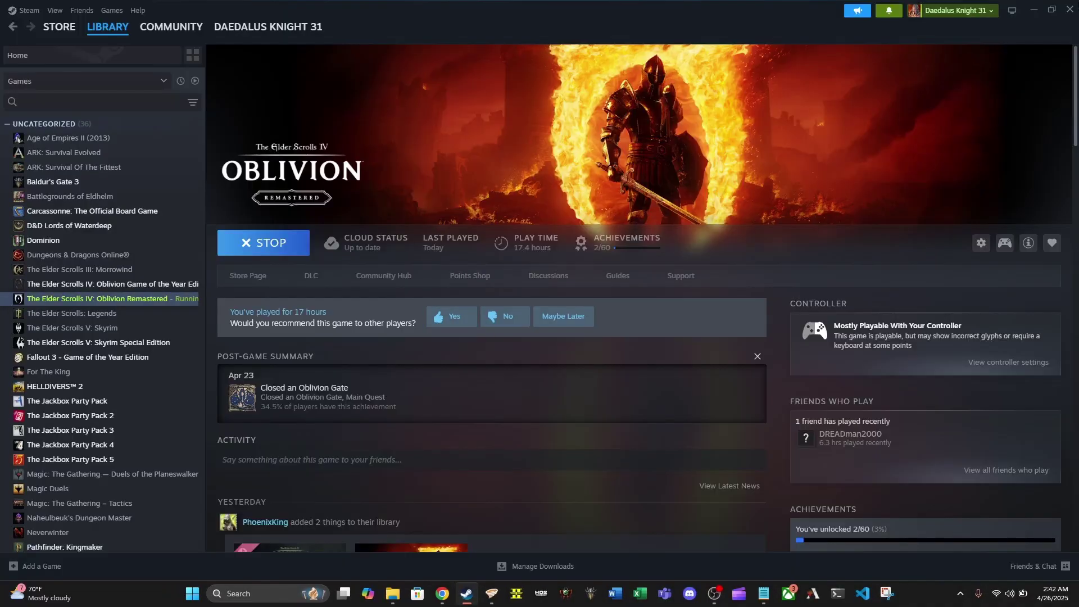
{"action": "left_click", "coordinate": [1073, 10]}
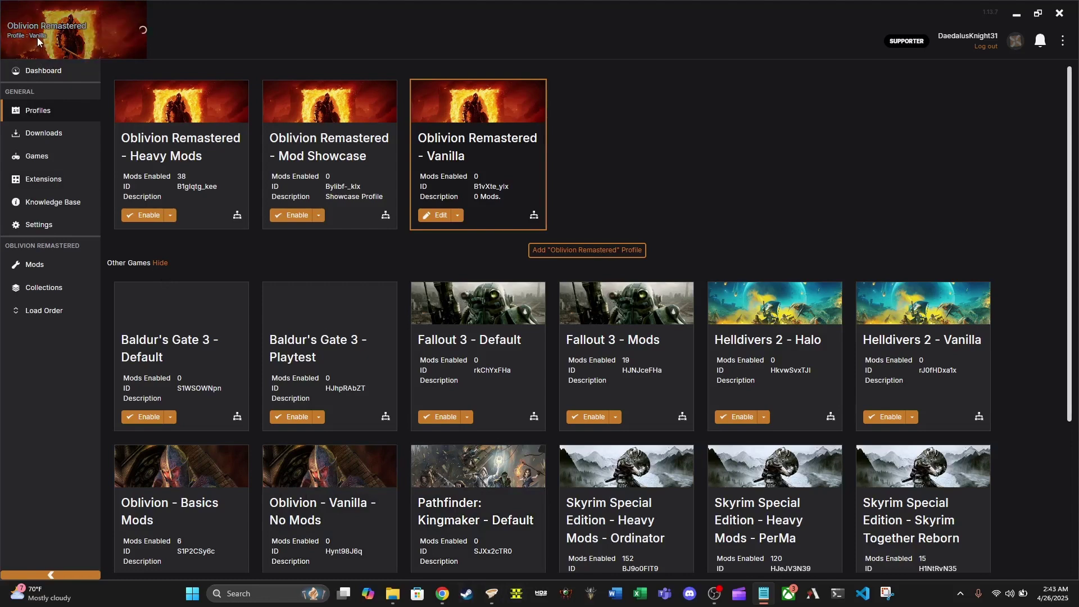
{"action": "left_click", "coordinate": [131, 35]}
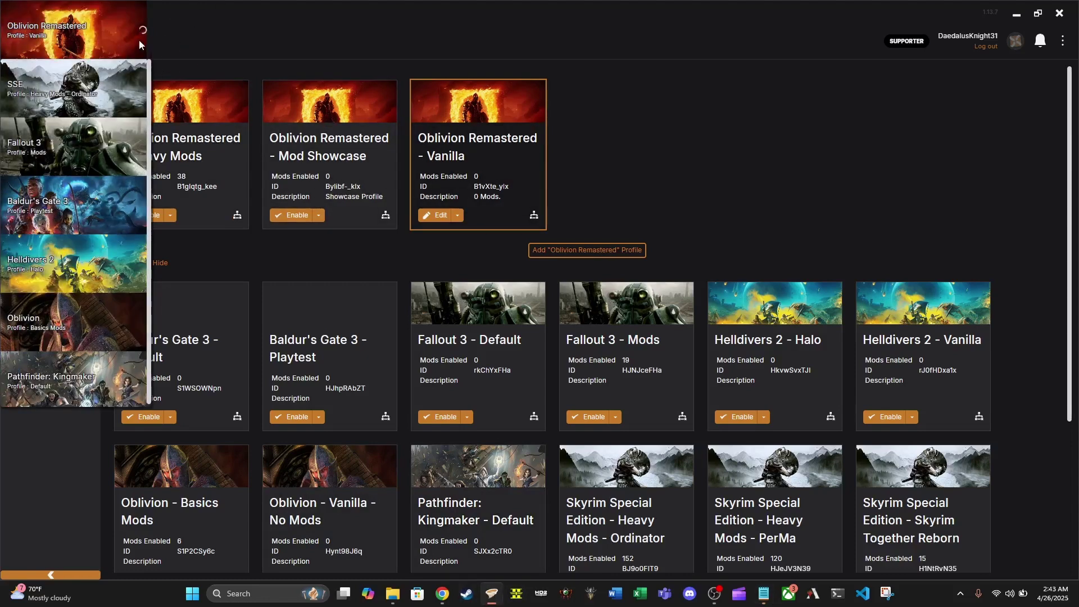
{"action": "left_click", "coordinate": [649, 115]}
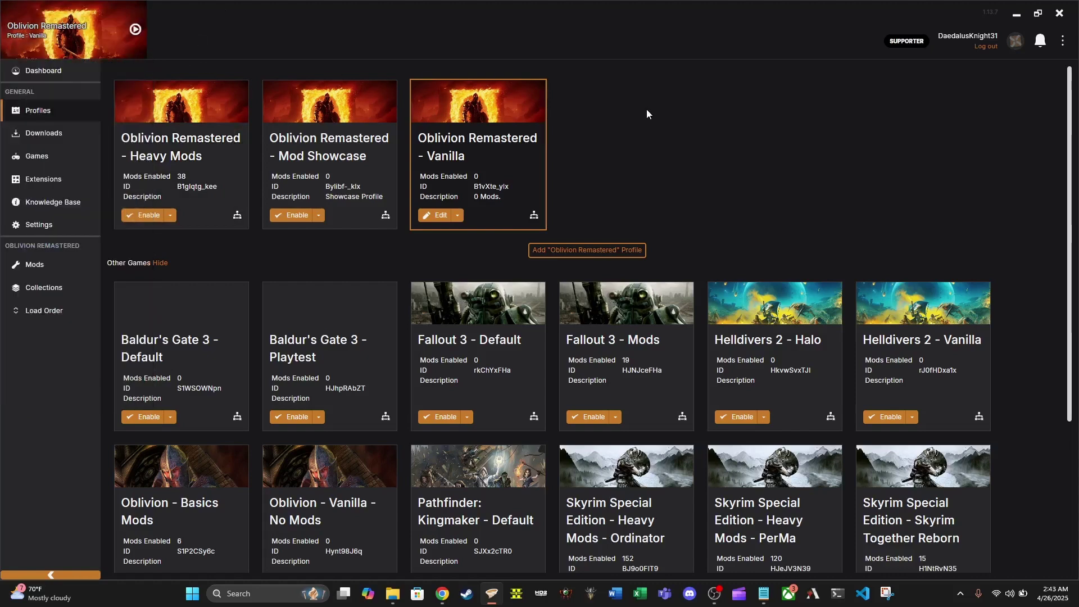
{"action": "left_click", "coordinate": [134, 30]}
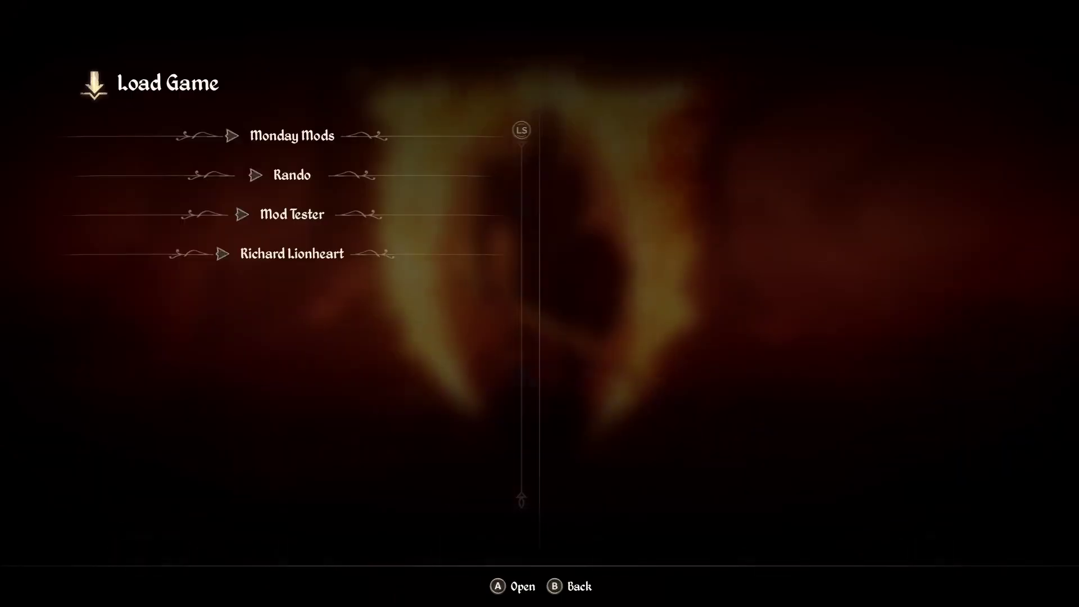
From the title screen, expand Monday Mods and load Save 1 - Sewers.
{"action": "key", "text": "Down"}
{"action": "key", "text": "Up"}
{"action": "key", "text": "Return"}
{"action": "key", "text": "Down"}
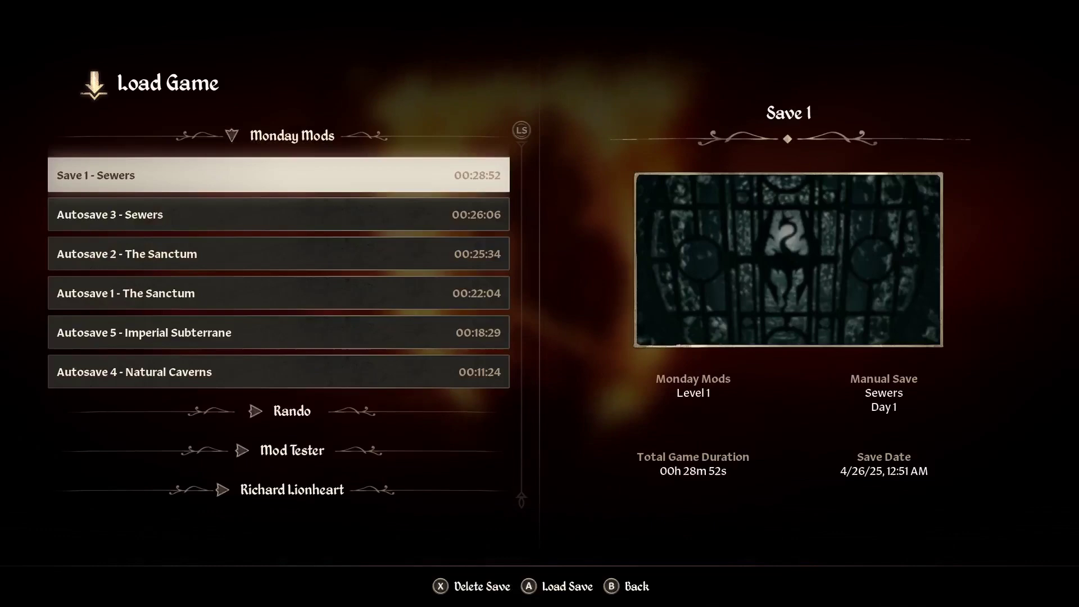
{"action": "key", "text": "Return"}
{"action": "key", "text": "Escape"}
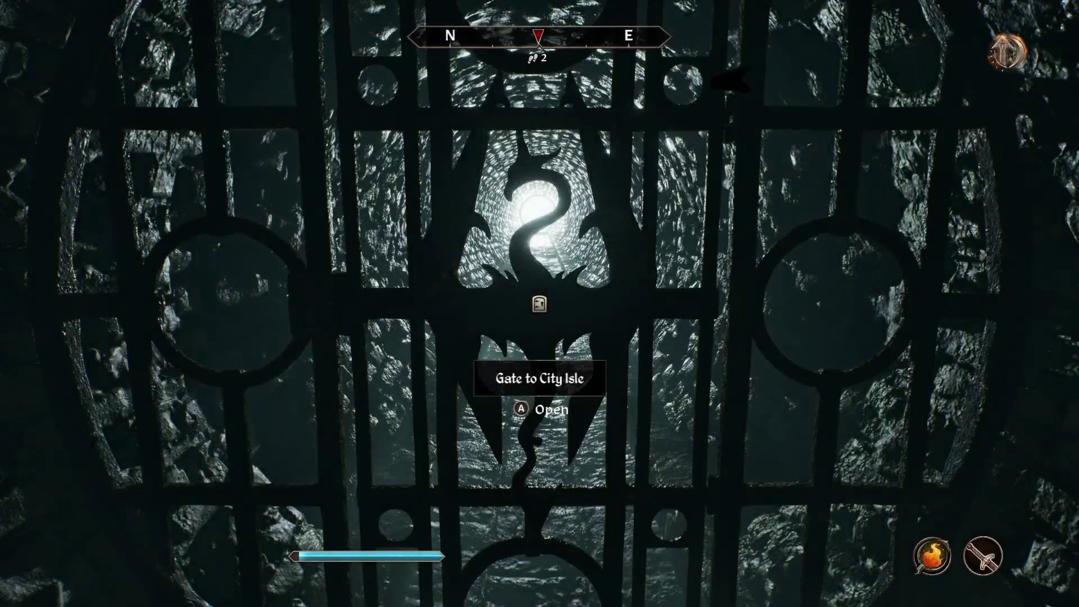
Run getobseversion in the game console to confirm OBSE64 version 0.1.0.
{"action": "key", "text": "grave"}
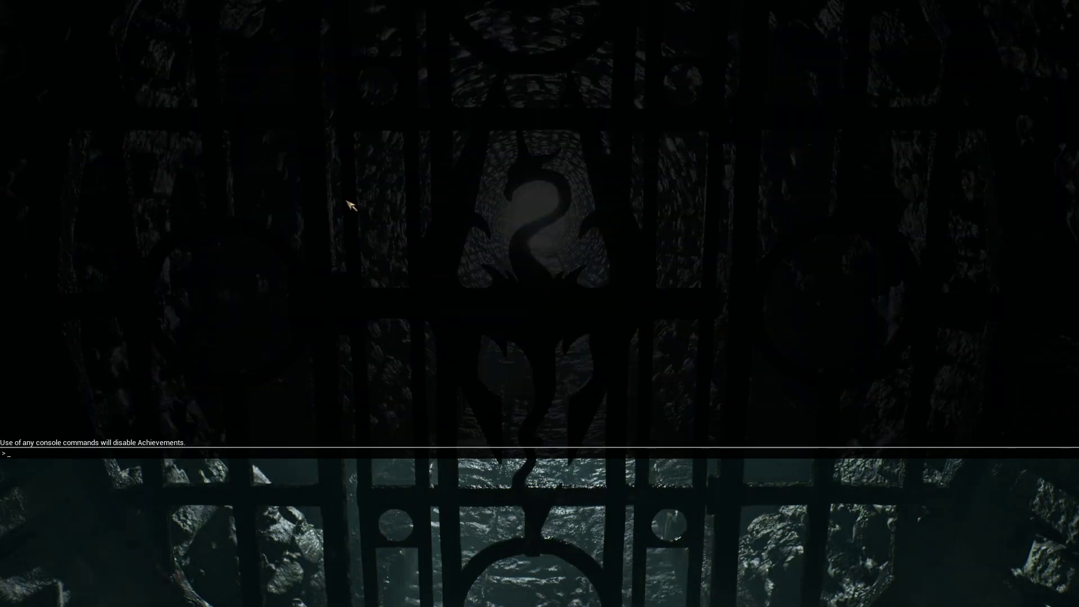
{"action": "type", "text": "getobseversion"}
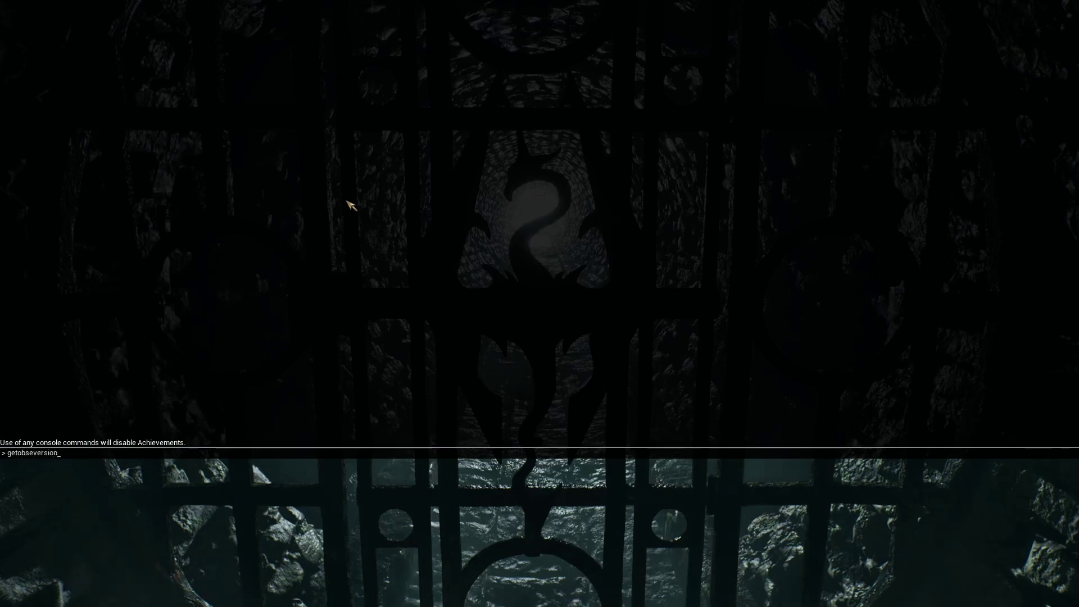
{"action": "key", "text": "Return"}
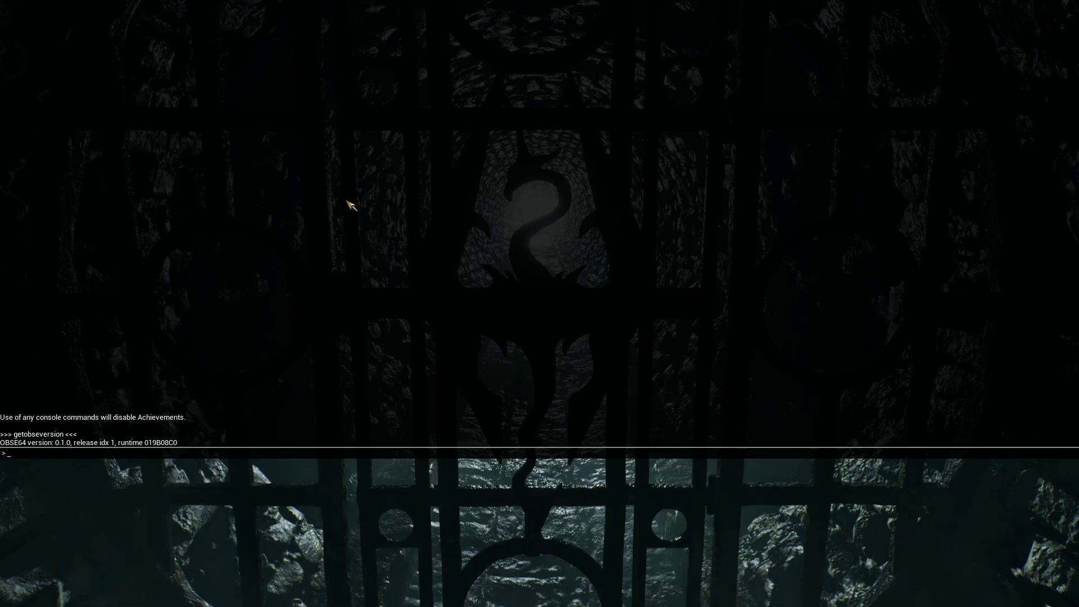
{"action": "key", "text": "grave"}
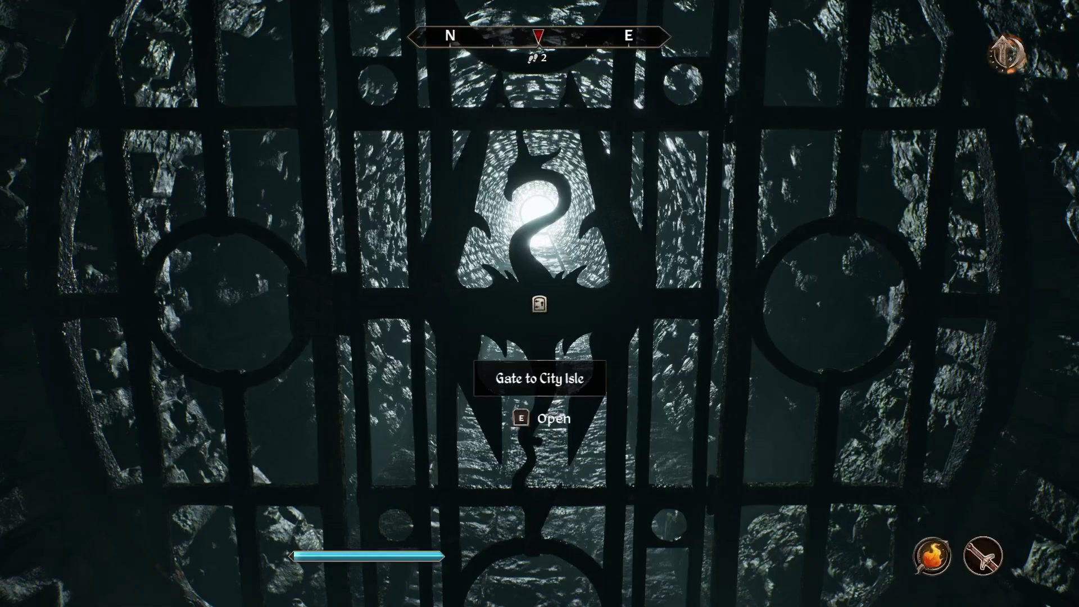
Quit Oblivion Remastered from the system menu, confirming the exit.
{"action": "key", "text": "Escape"}
{"action": "left_click", "coordinate": [115, 363]}
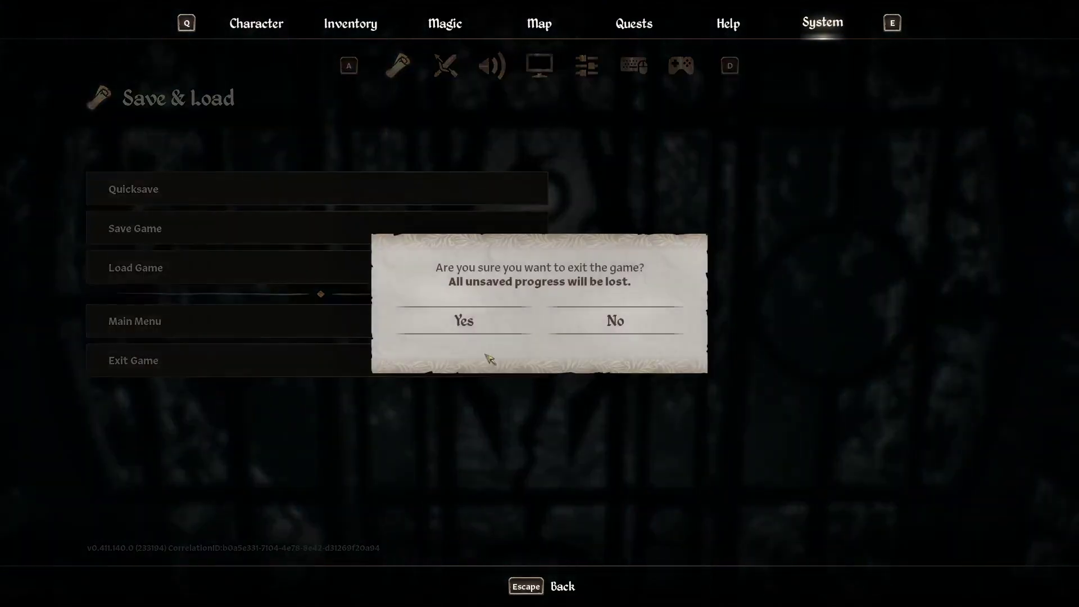
{"action": "left_click", "coordinate": [510, 325]}
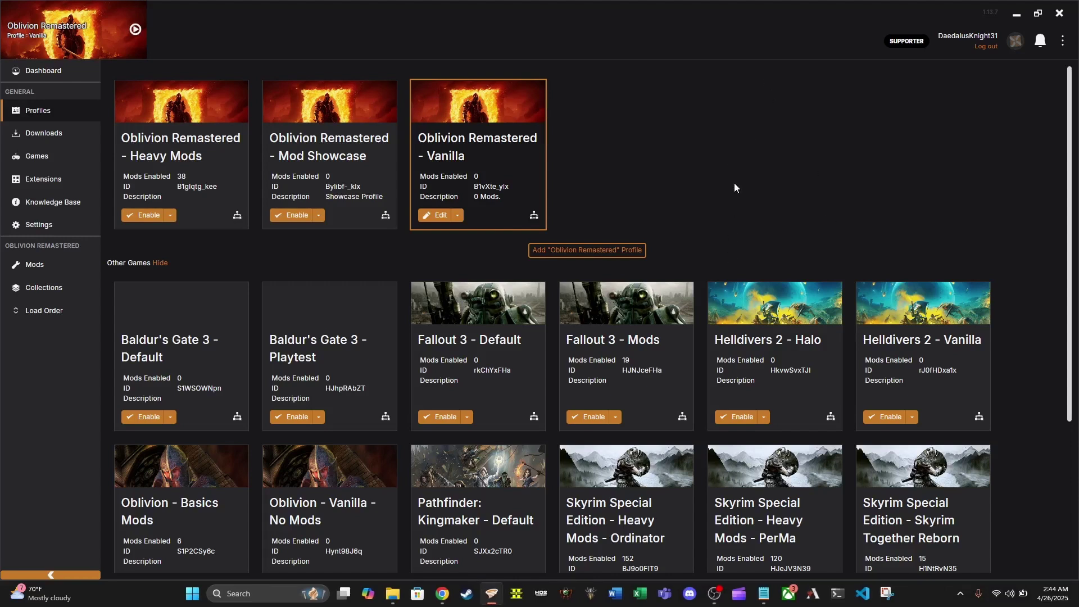
Return to the OBSE64 mod's Description page and scroll to its Installation section.
{"action": "left_click", "coordinate": [442, 594]}
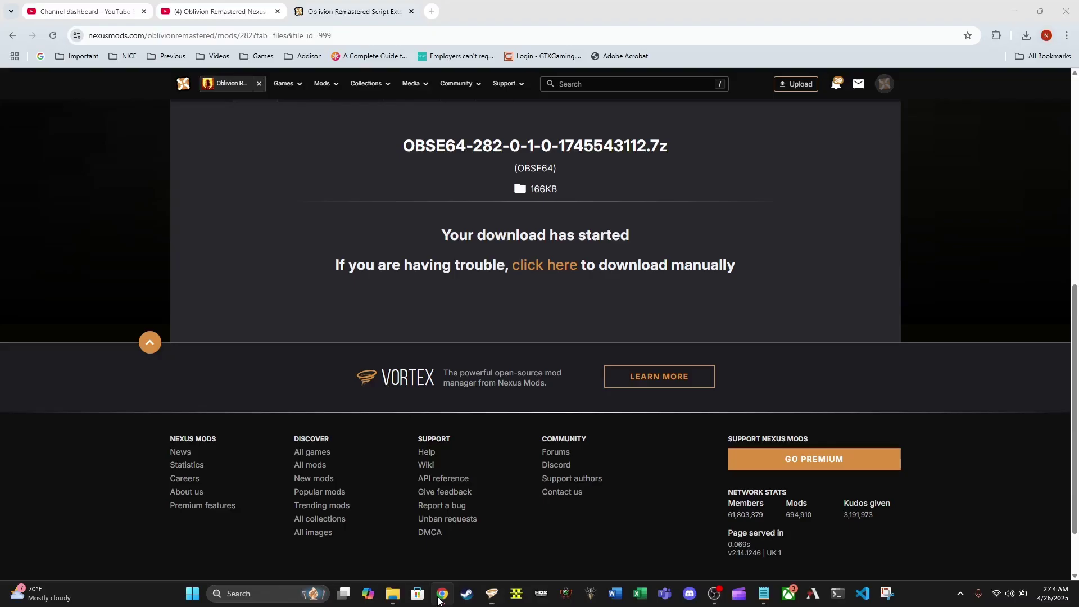
{"action": "key", "text": "alt+Left"}
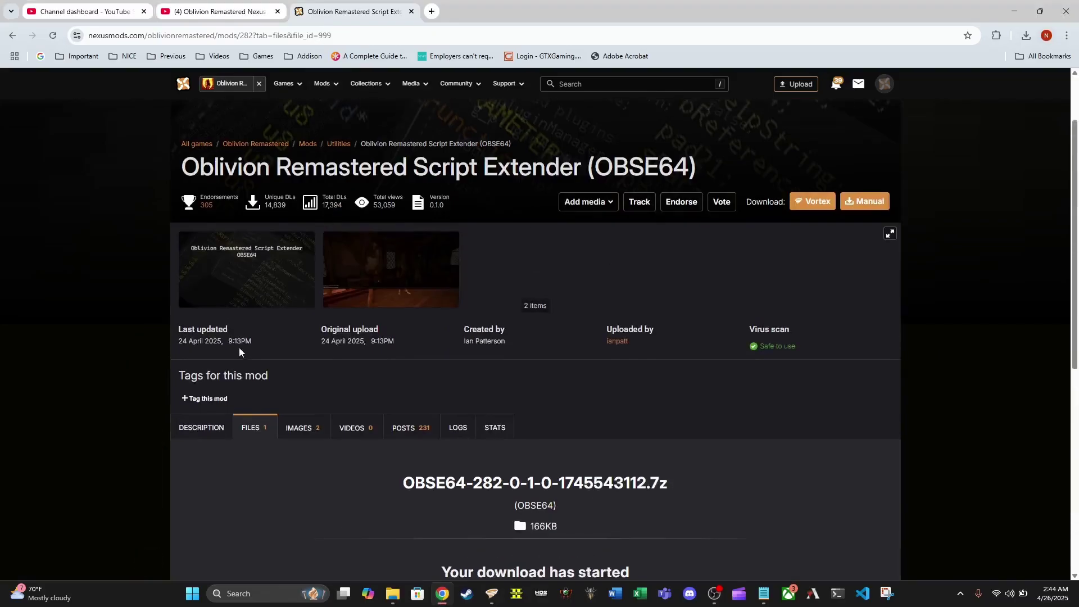
{"action": "scroll", "coordinate": [414, 308], "scroll_direction": "down", "scroll_amount": 5}
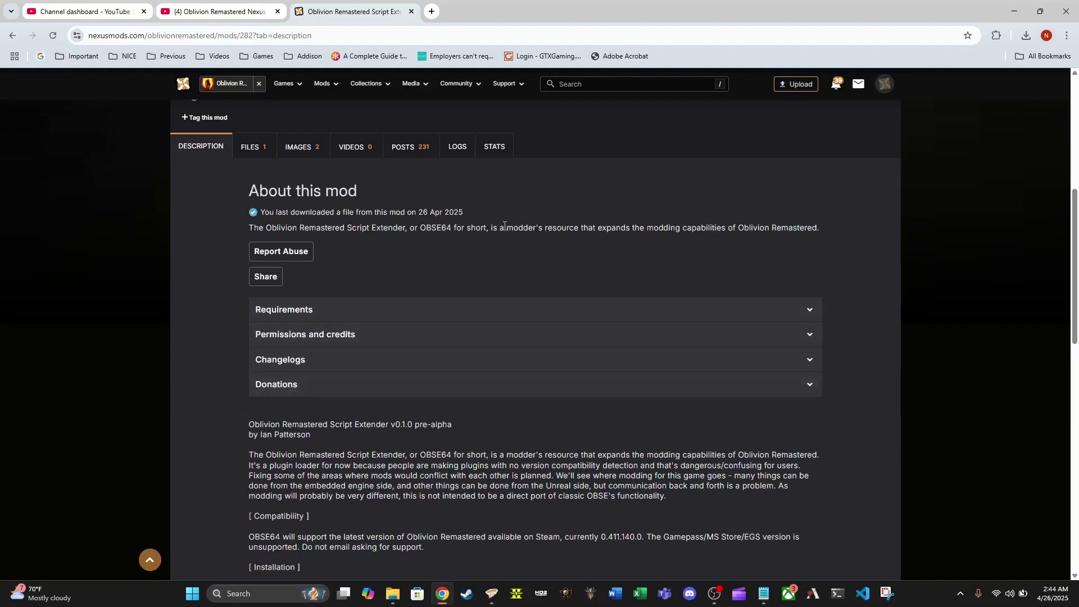
{"action": "scroll", "coordinate": [503, 226], "scroll_direction": "down", "scroll_amount": 1}
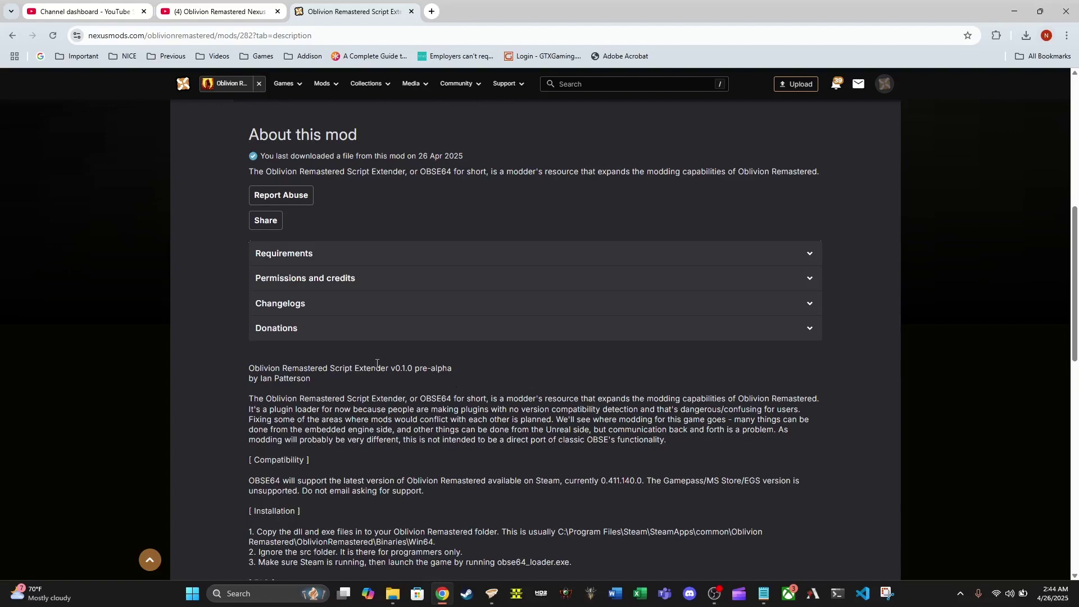
{"action": "scroll", "coordinate": [483, 389], "scroll_direction": "up", "scroll_amount": 5}
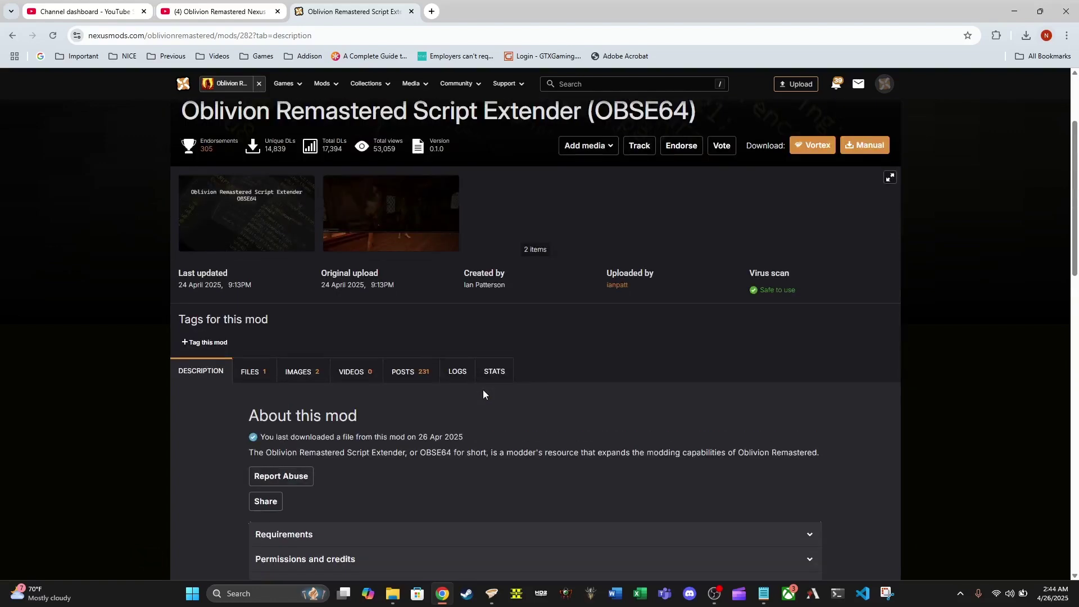
{"action": "scroll", "coordinate": [527, 364], "scroll_direction": "up", "scroll_amount": 2}
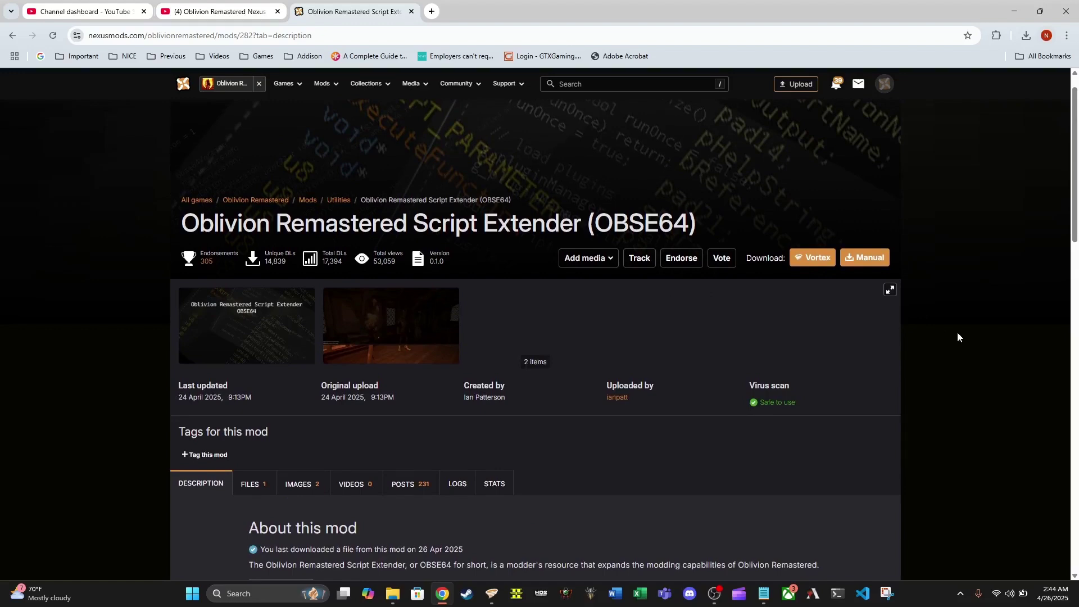
{"action": "scroll", "coordinate": [596, 372], "scroll_direction": "down", "scroll_amount": 6}
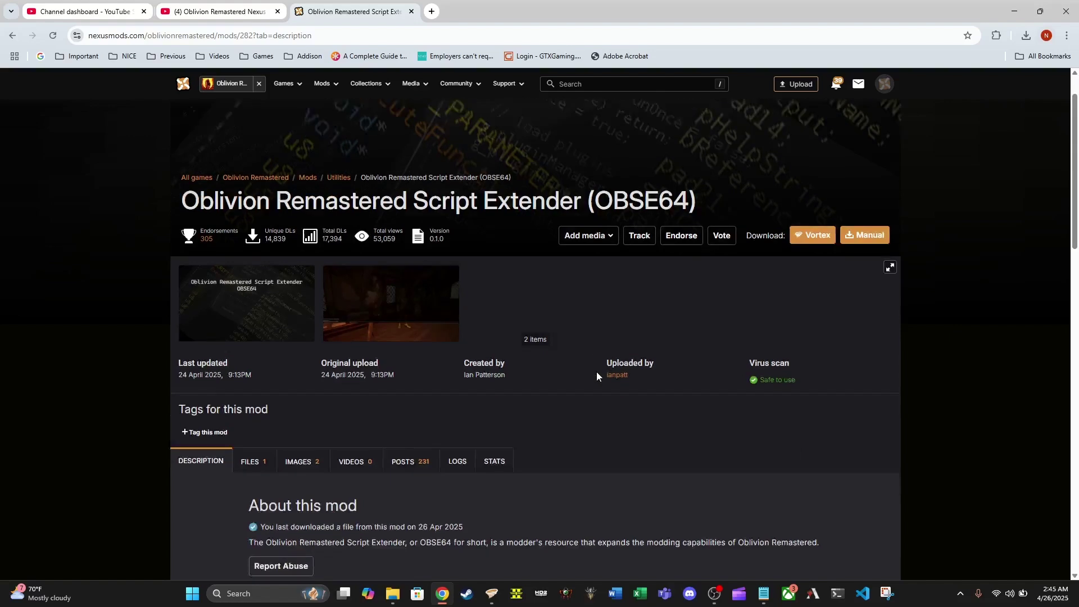
{"action": "scroll", "coordinate": [556, 383], "scroll_direction": "down", "scroll_amount": 1}
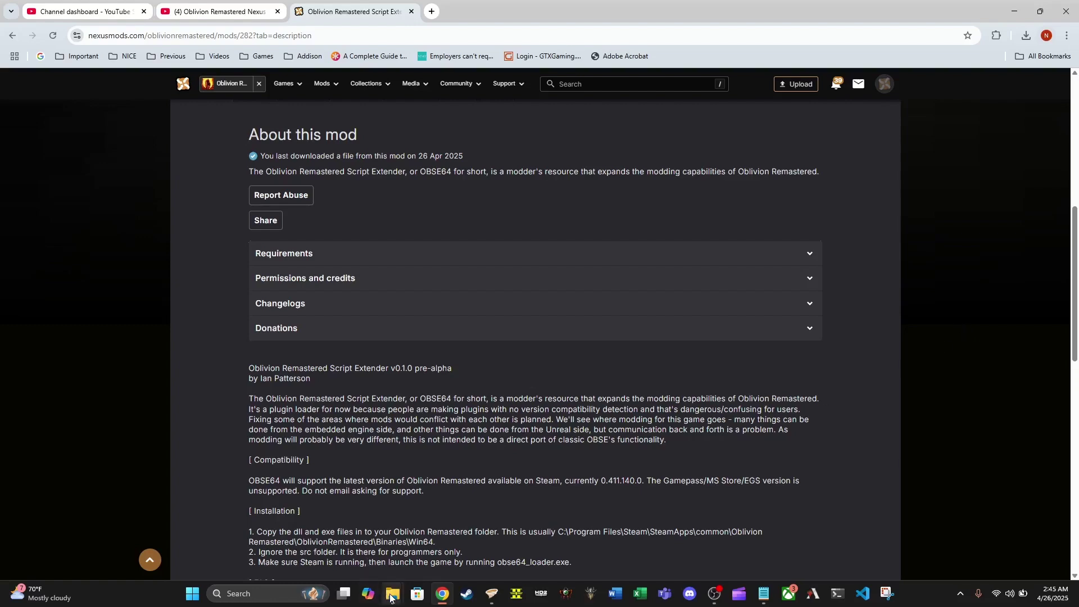
Compare the extracted obse64_0_1_0 files with those already in the game's Win64 folder.
{"action": "mouse_move", "coordinate": [392, 594]}
{"action": "left_click", "coordinate": [435, 543]}
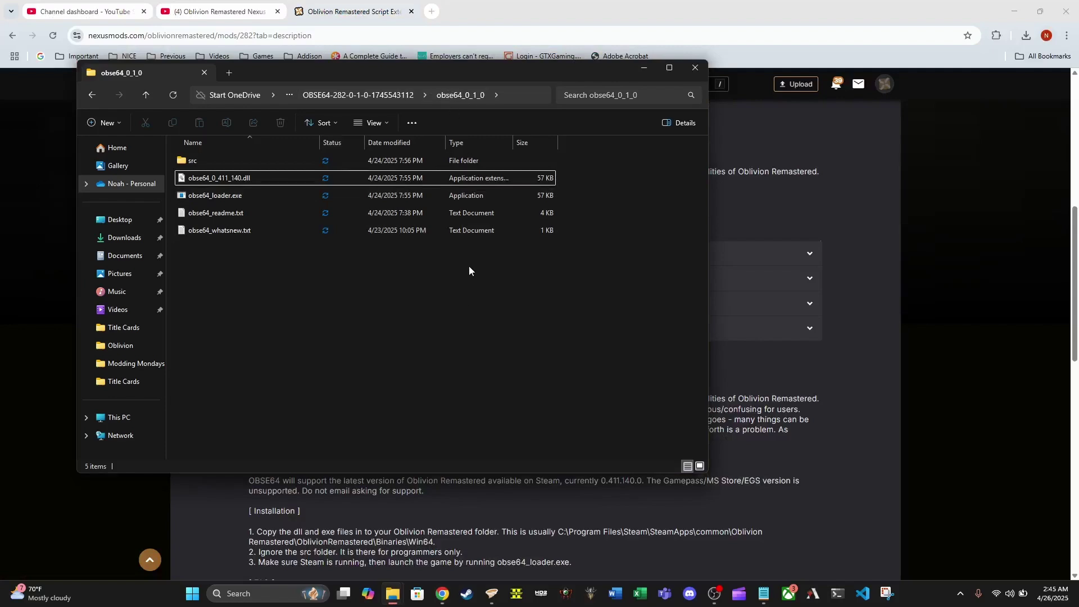
{"action": "mouse_move", "coordinate": [392, 593]}
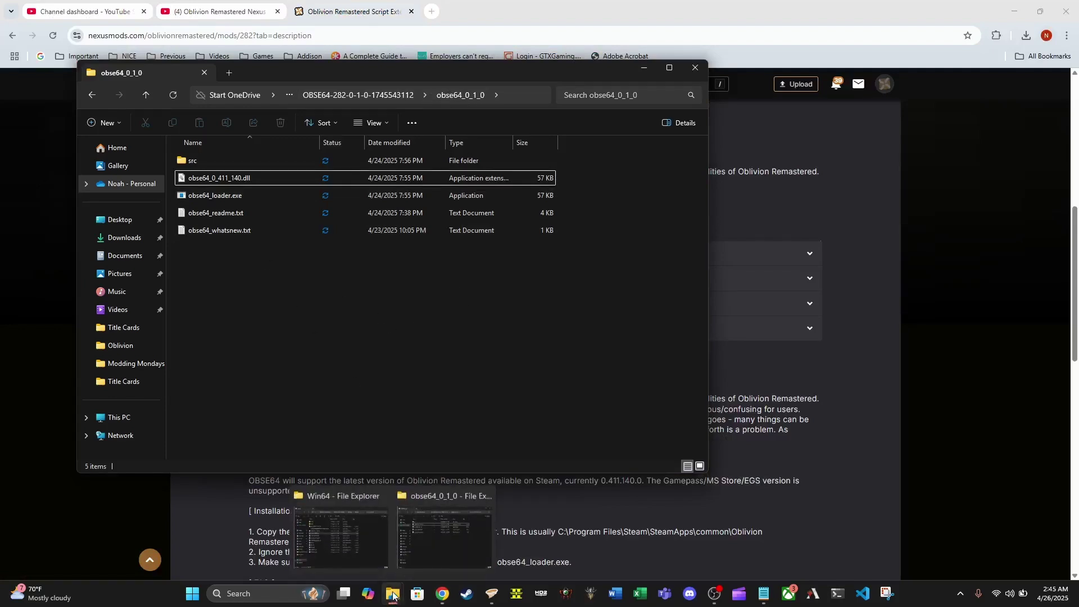
{"action": "left_click", "coordinate": [339, 512]}
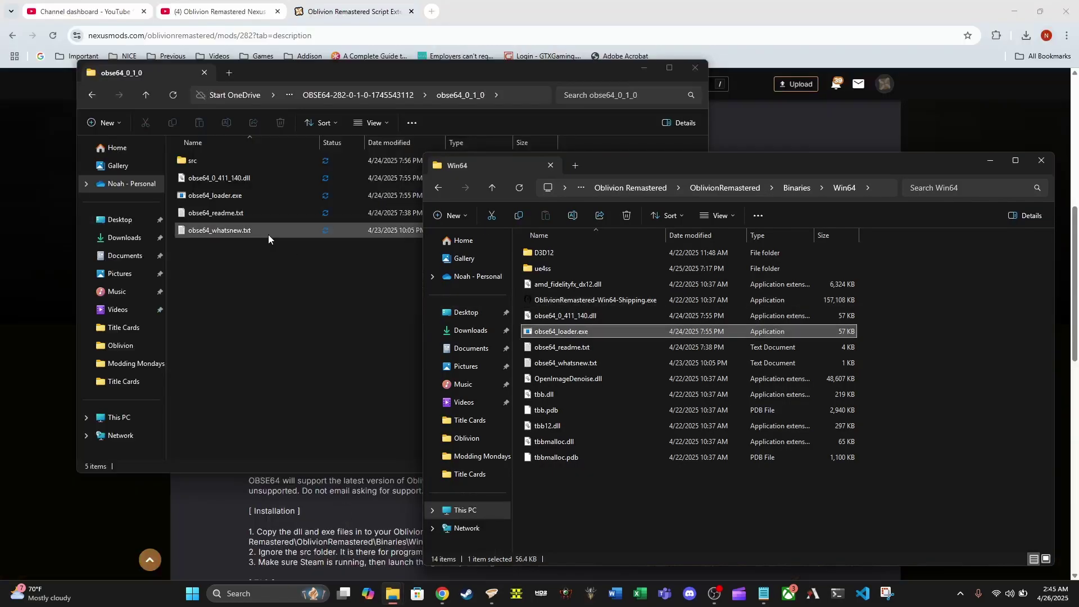
{"action": "left_click_drag", "start_coordinate": [270, 278], "coordinate": [241, 180]}
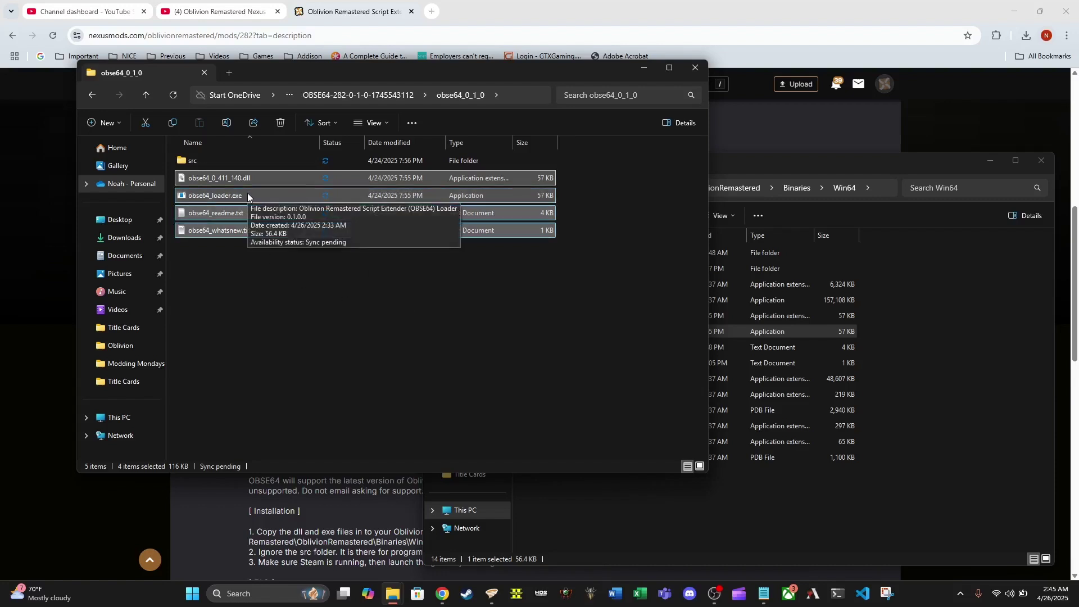
{"action": "left_click_drag", "start_coordinate": [886, 167], "coordinate": [888, 148]}
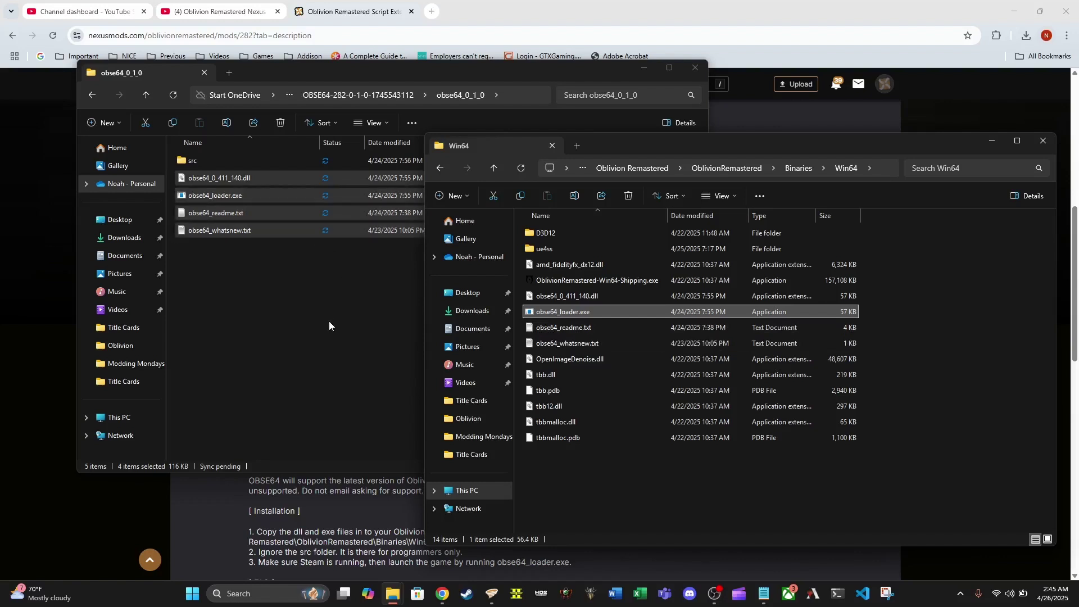
{"action": "left_click", "coordinate": [362, 318]}
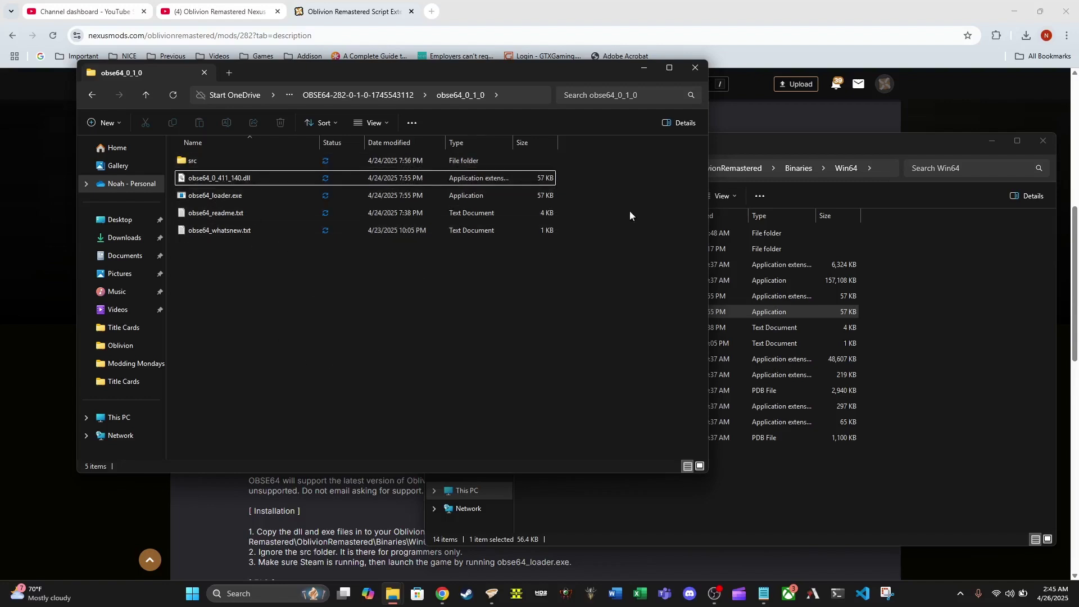
{"action": "left_click", "coordinate": [982, 334]}
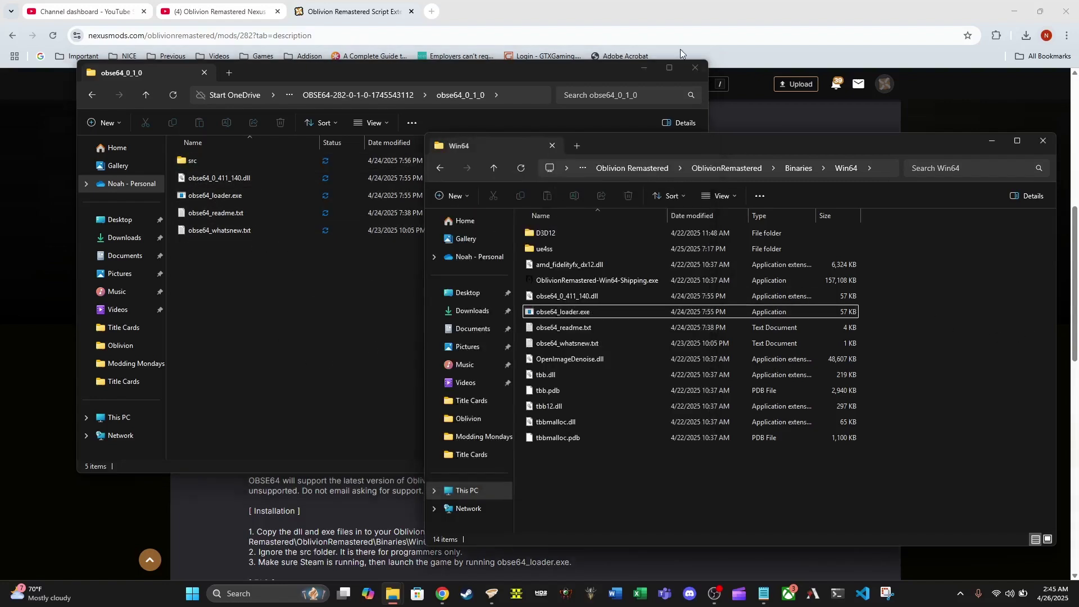
{"action": "left_click", "coordinate": [670, 10]}
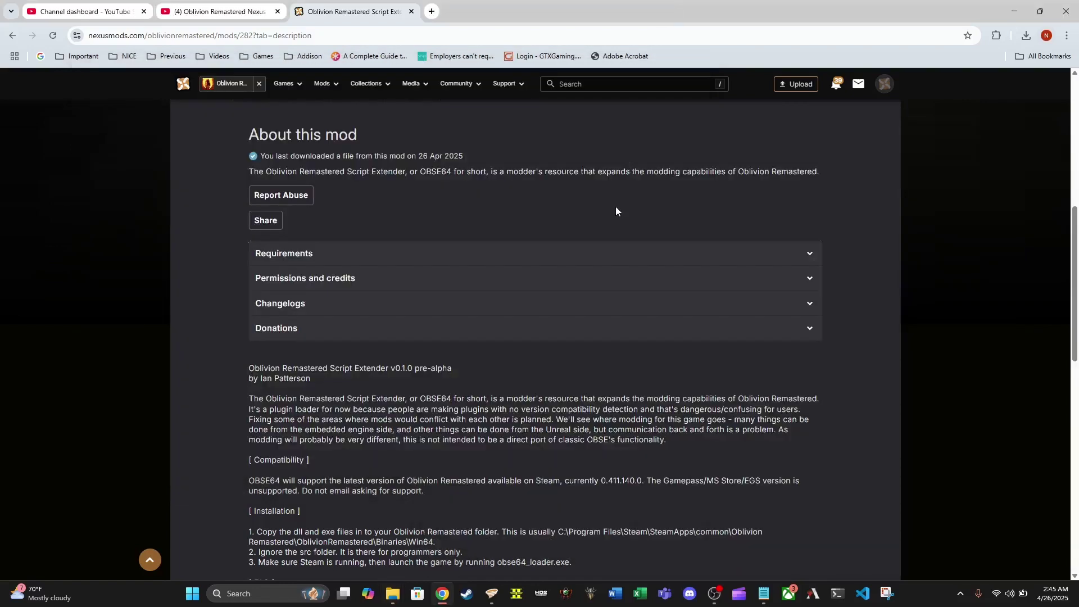
Scroll back to the top of the OBSE64 mod page showing version 0.1.0.
{"action": "scroll", "coordinate": [616, 211], "scroll_direction": "up", "scroll_amount": 8}
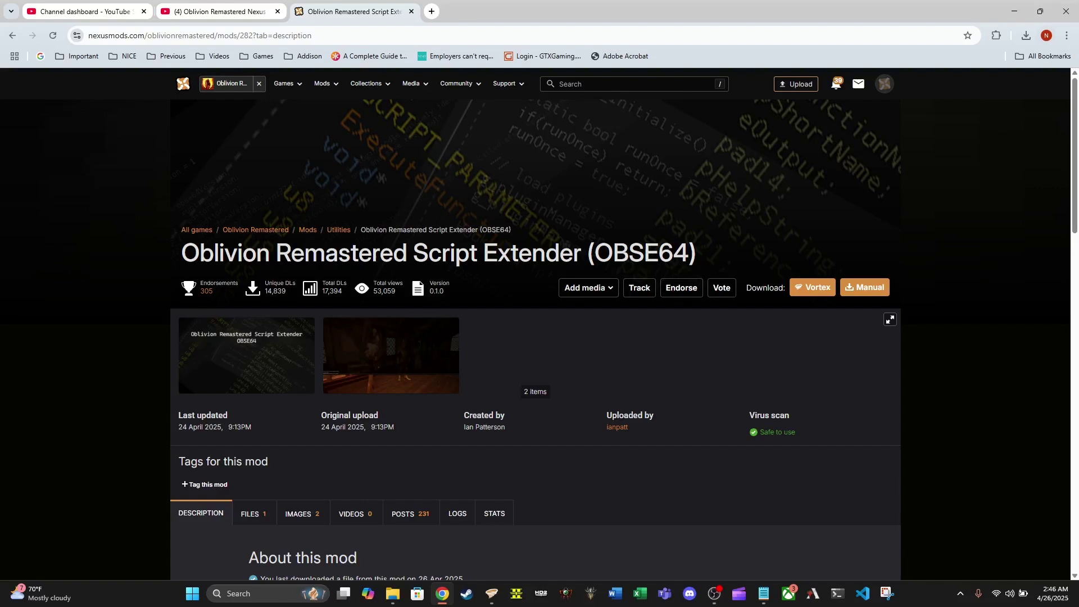
{"action": "key", "text": "alt+Tab"}
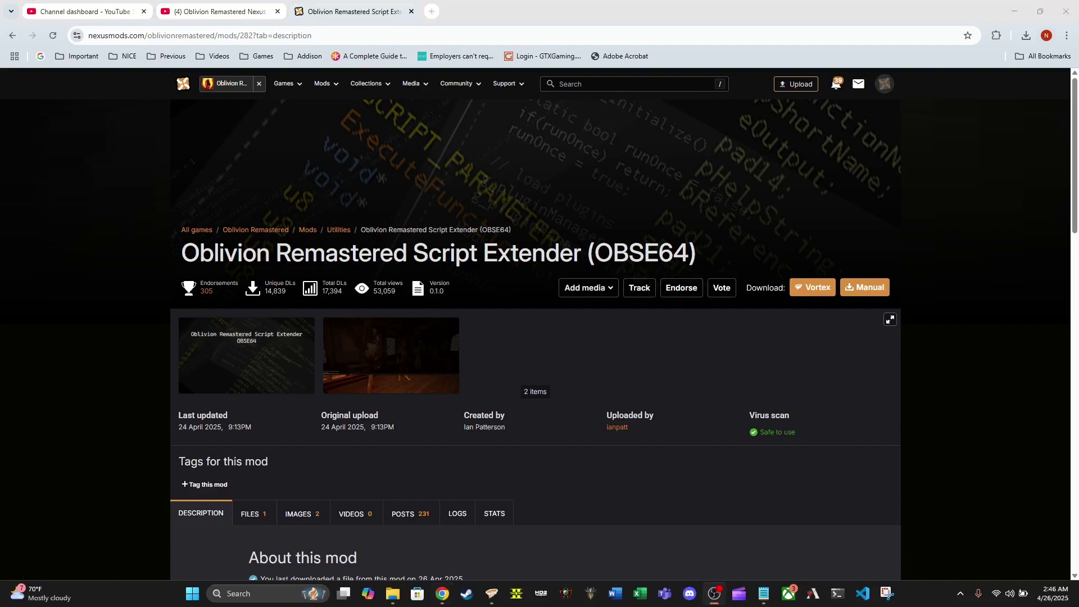